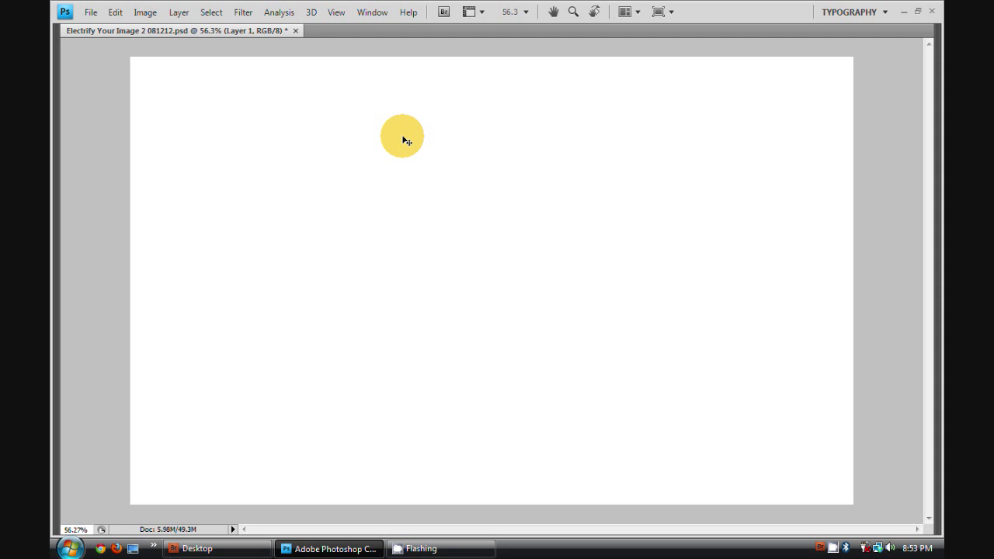
# - Hide the blank white Layer 1 so the Electrify poster artwork shows through
pyautogui.press('Delete')
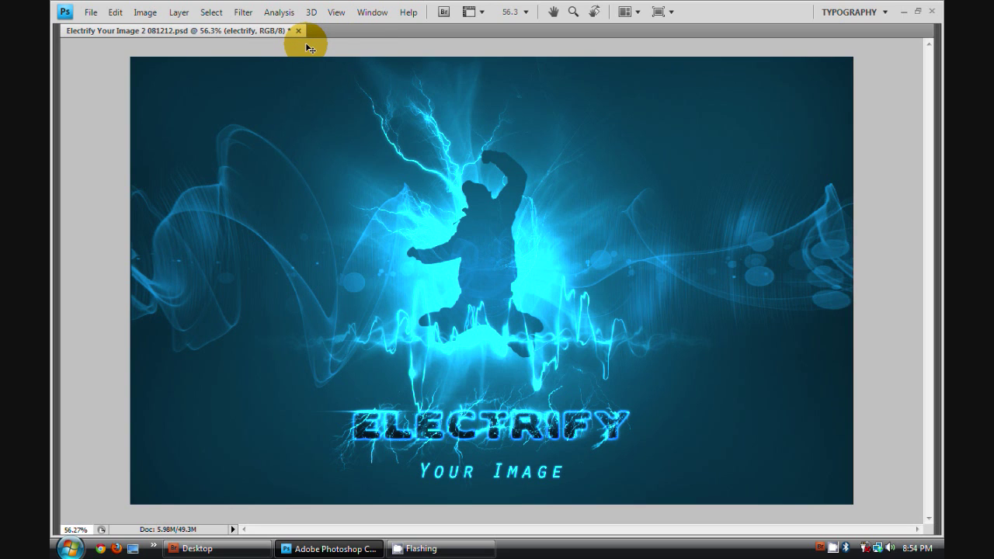
# - Create a new 1838 × 1138 px RGB Color document from the Clipboard preset
pyautogui.hotkey('ctrl', 'n')
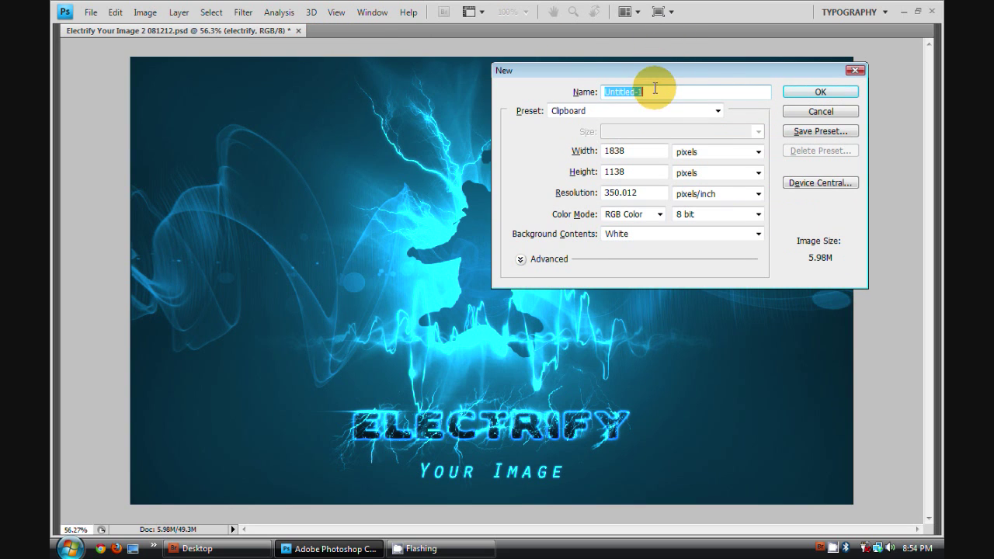
pyautogui.moveTo(665, 75); pyautogui.dragTo(702, 60)
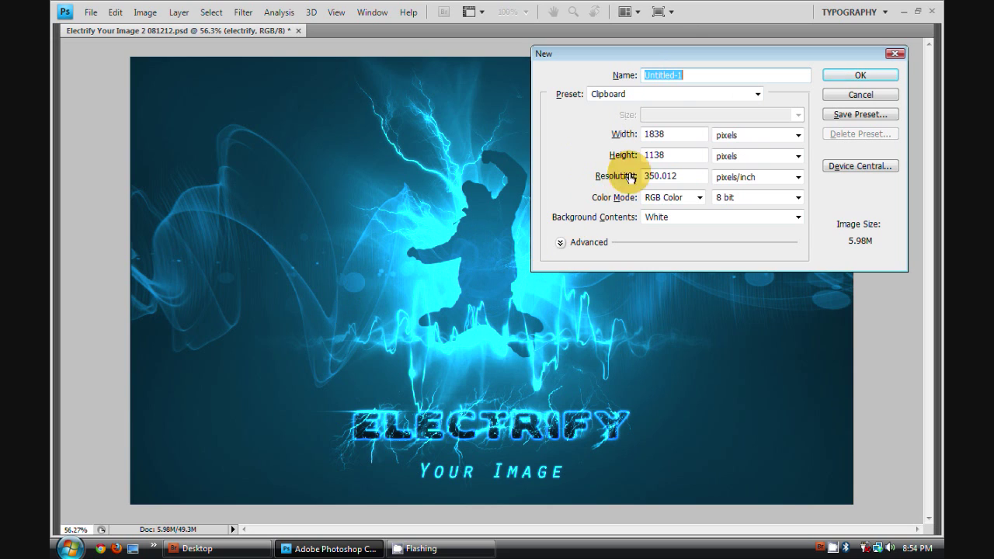
pyautogui.click(677, 134)
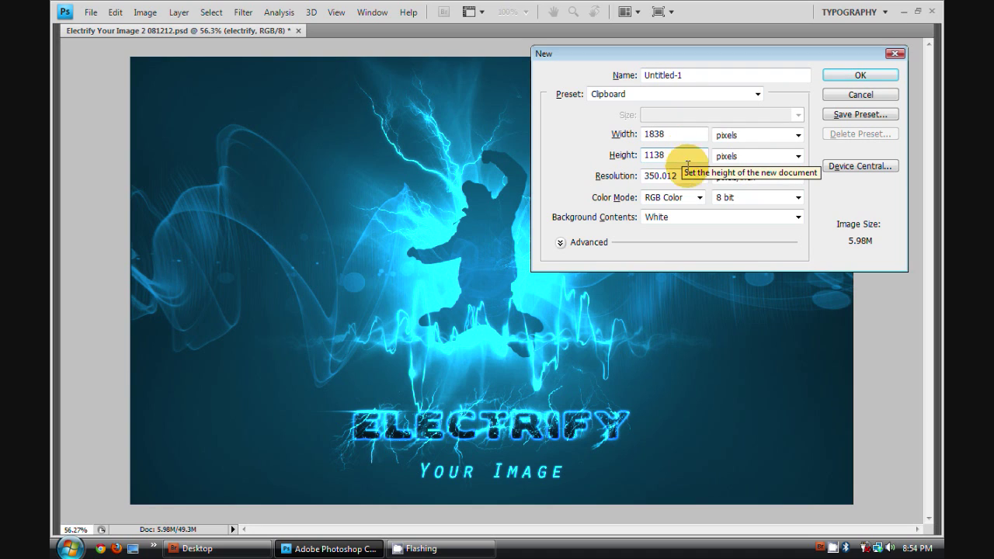
pyautogui.click(696, 198)
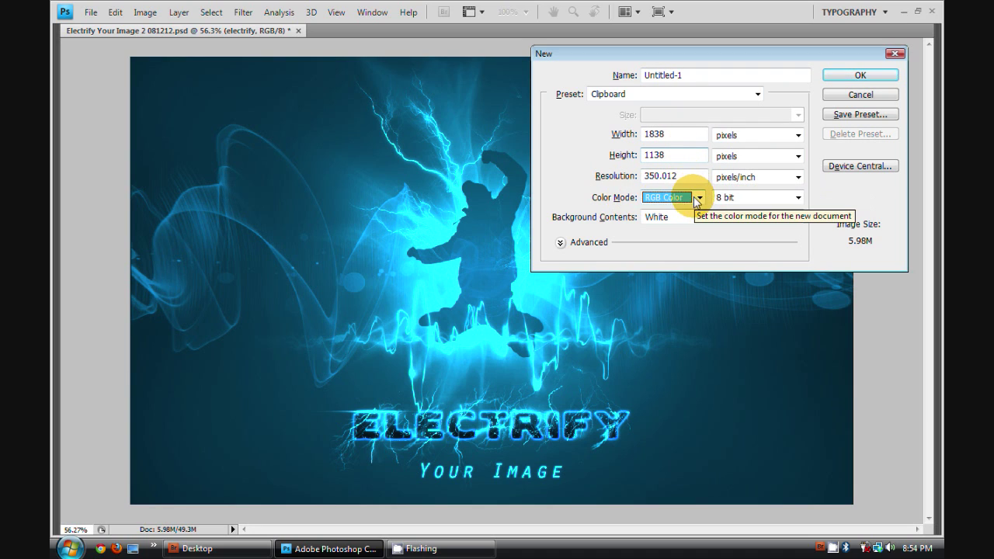
pyautogui.click(674, 228)
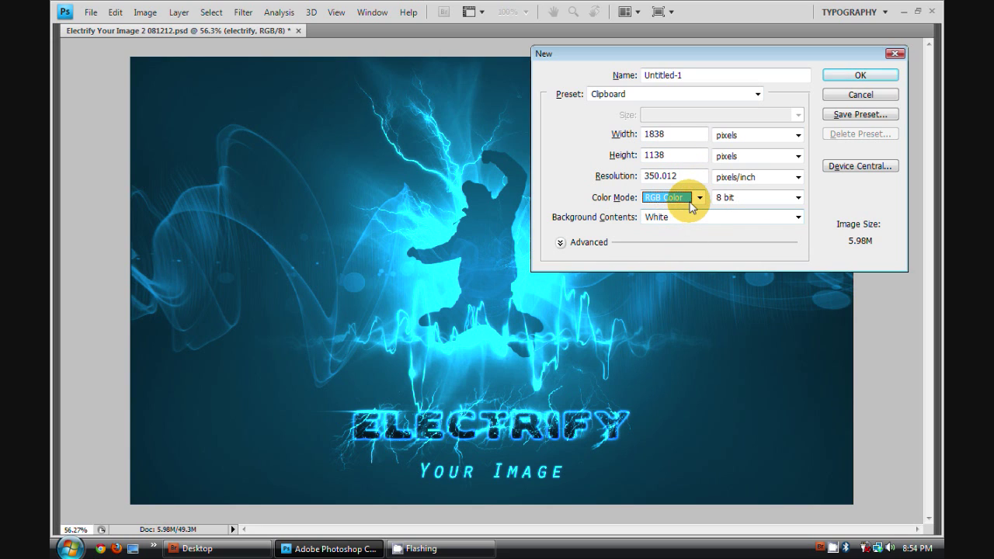
pyautogui.click(693, 201)
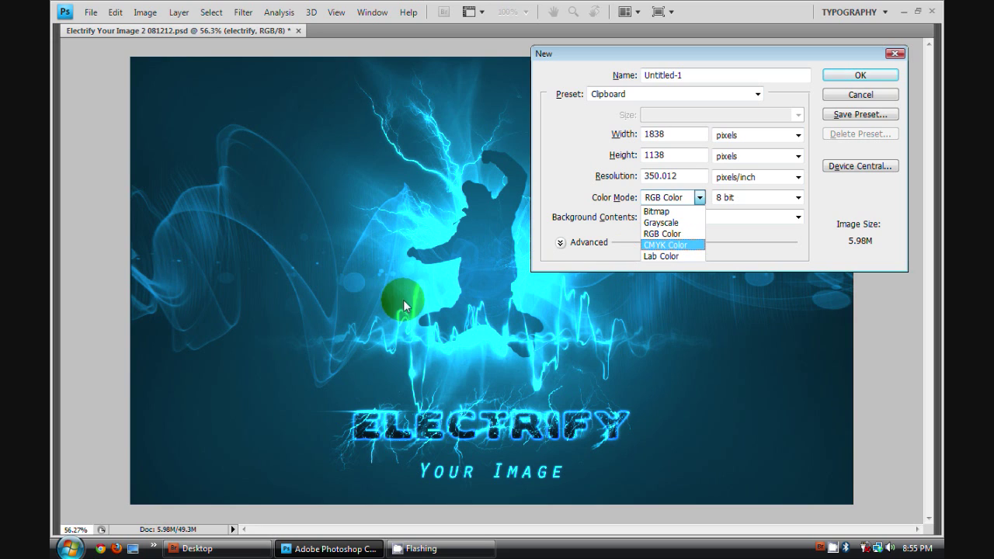
pyautogui.click(668, 234)
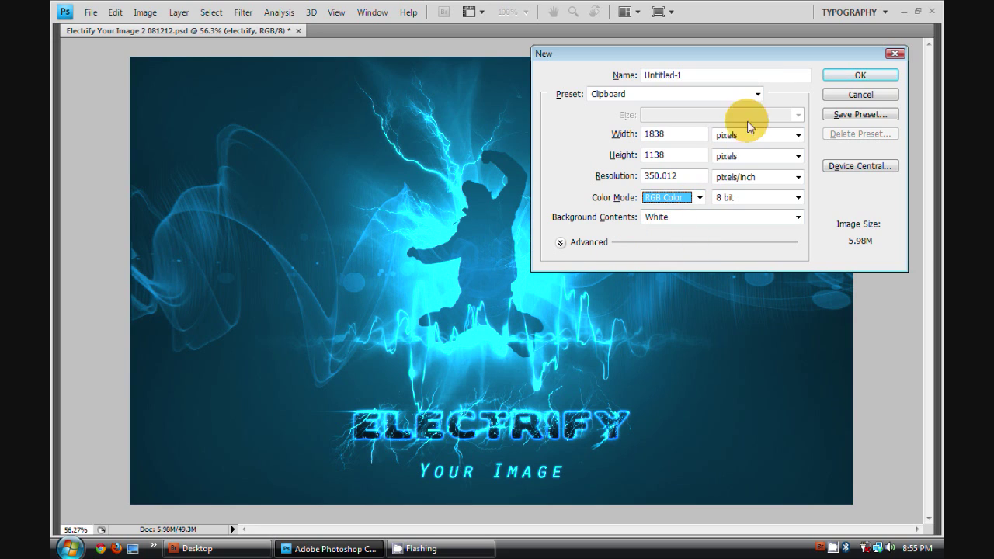
pyautogui.click(829, 76)
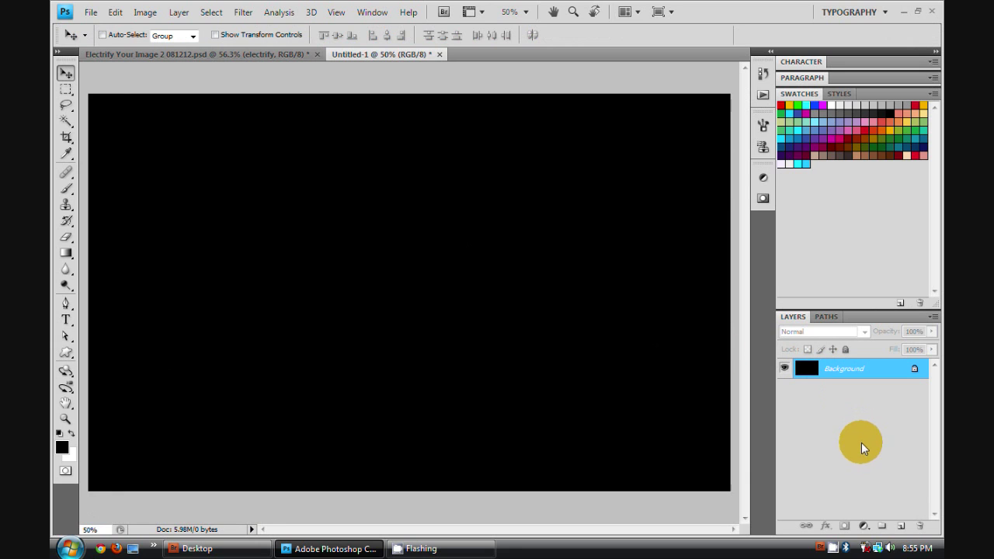
# - Add a new empty layer and choose cyan from the Swatches as the foreground colour
pyautogui.click(901, 526)
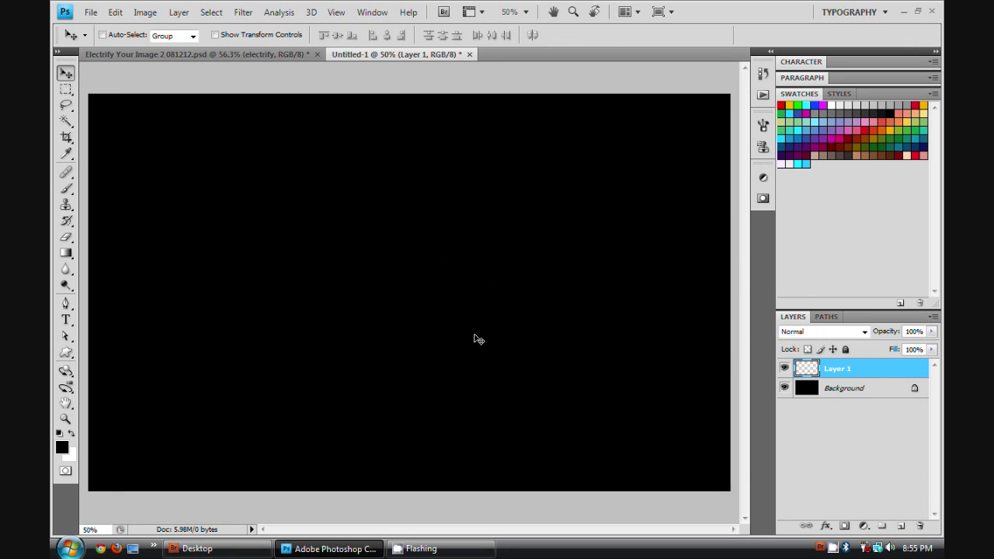
pyautogui.click(813, 159)
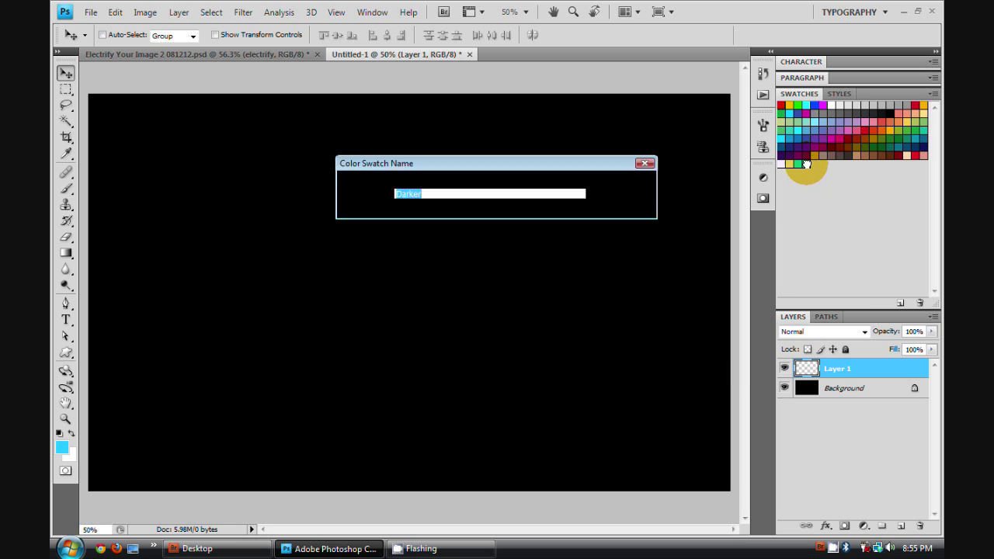
pyautogui.click(613, 205)
pyautogui.click(818, 184)
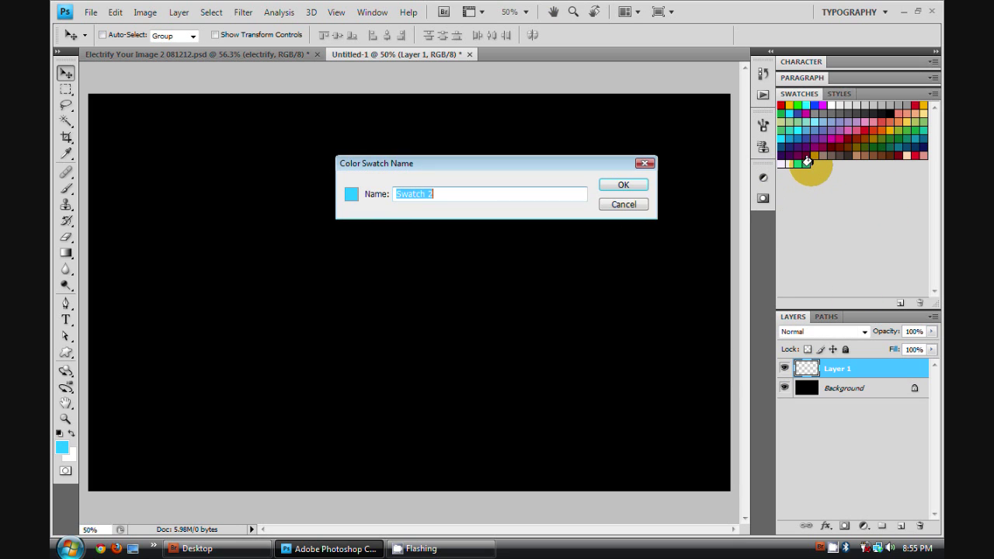
pyautogui.click(628, 204)
pyautogui.click(62, 448)
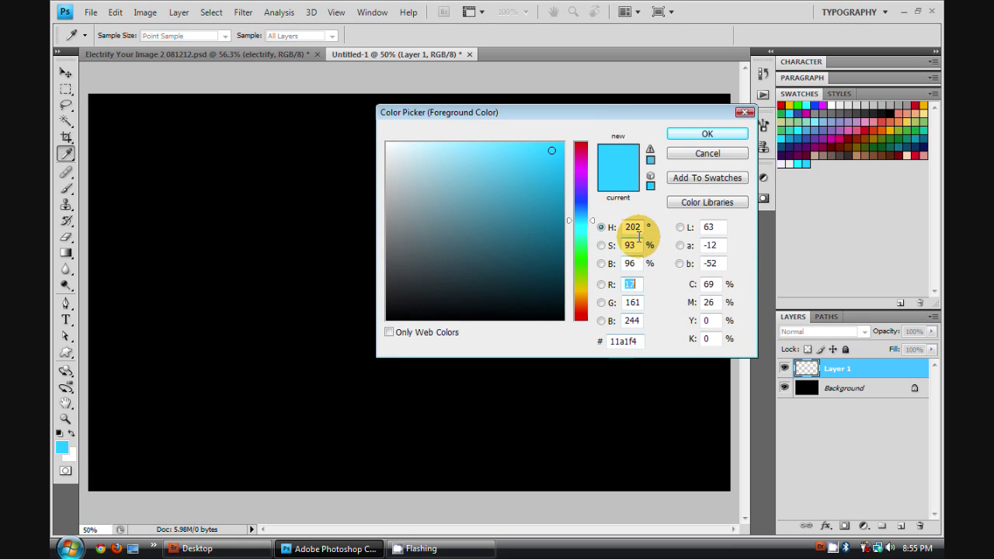
pyautogui.click(707, 154)
pyautogui.press('v')
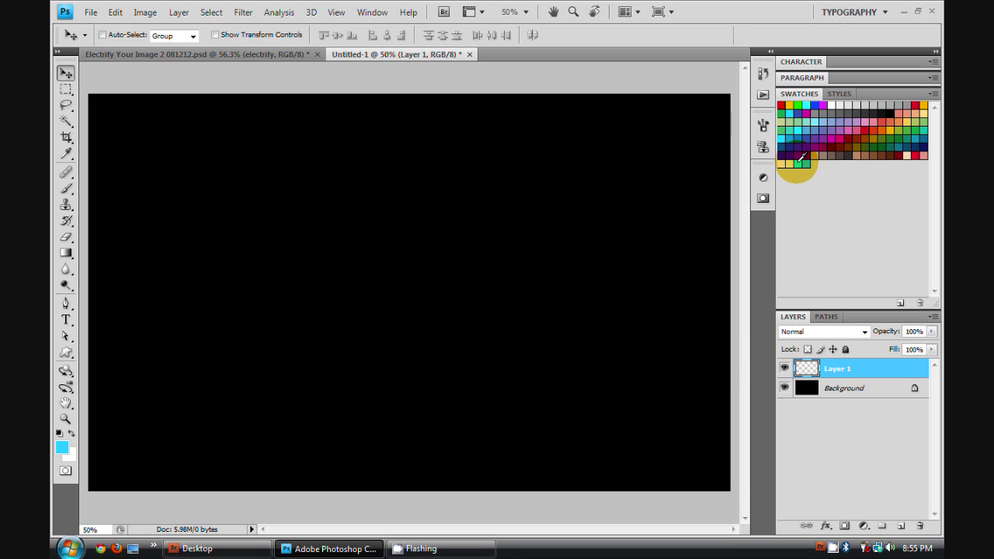
# - Pick a lighter cyan, fill Layer 1 with it, and lower its opacity to about 61%
pyautogui.click(66, 445)
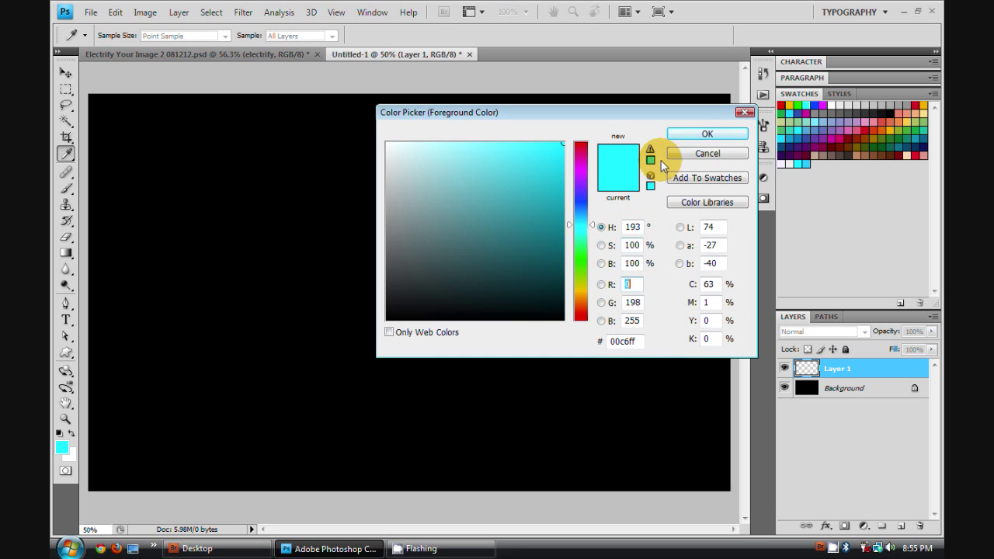
pyautogui.click(685, 134)
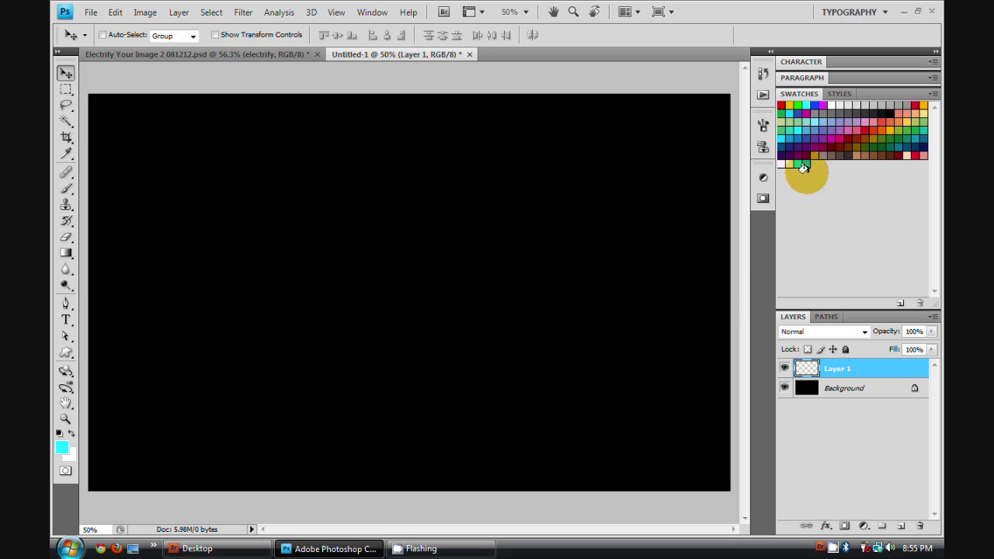
pyautogui.click(807, 162)
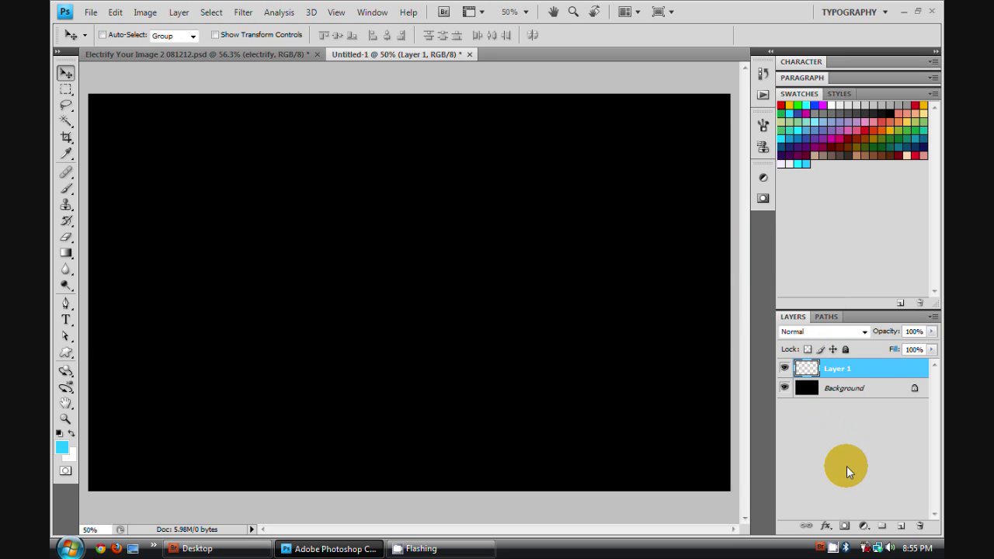
pyautogui.hotkey('alt', 'BackSpace')
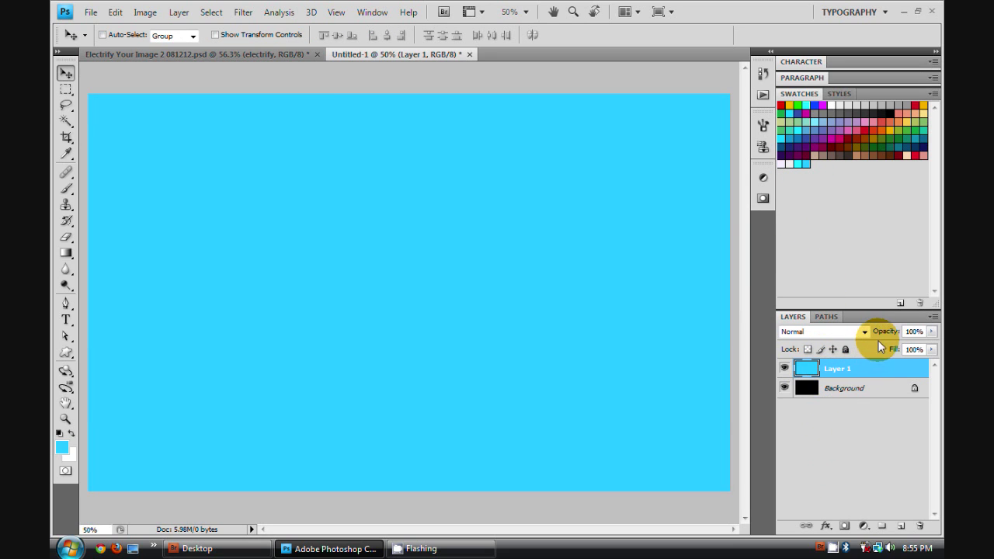
pyautogui.moveTo(881, 333); pyautogui.dragTo(830, 332)
# - On a new Layer 2, draw a radial cyan-to-transparent gradient glow from the canvas centre
pyautogui.click(901, 526)
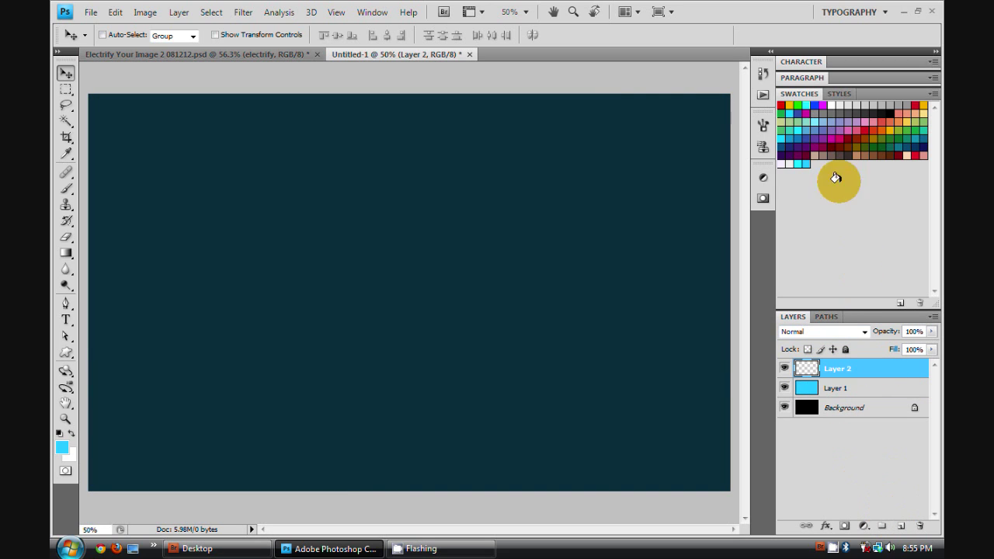
pyautogui.click(799, 164)
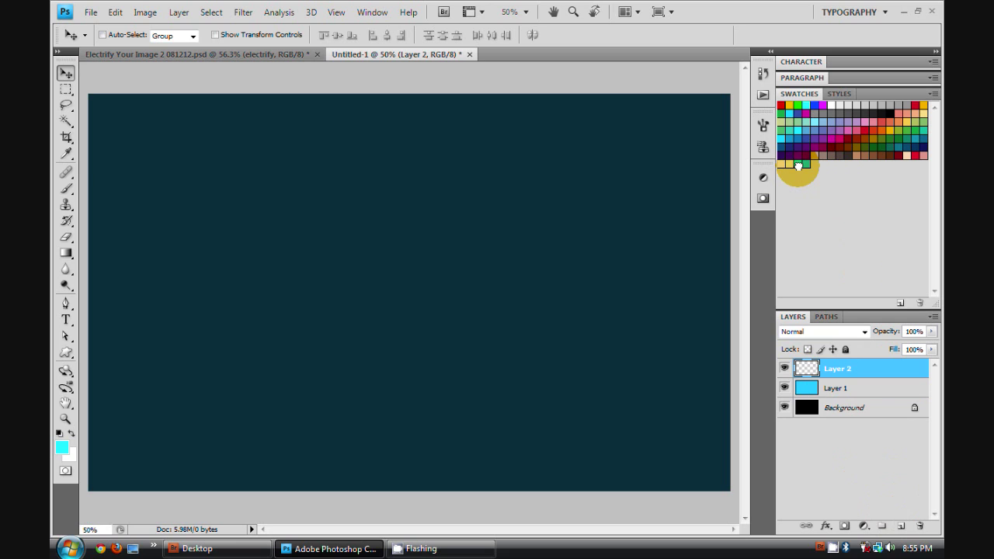
pyautogui.click(66, 252)
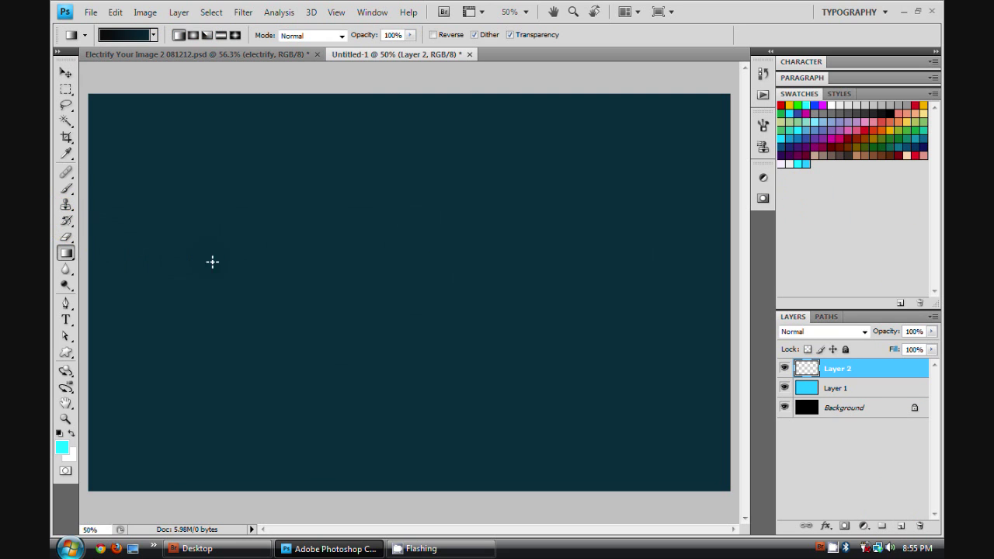
pyautogui.moveTo(397, 296); pyautogui.dragTo(565, 110)
pyautogui.hotkey('ctrl', 'z')
pyautogui.click(153, 35)
pyautogui.click(96, 64)
pyautogui.click(695, 16)
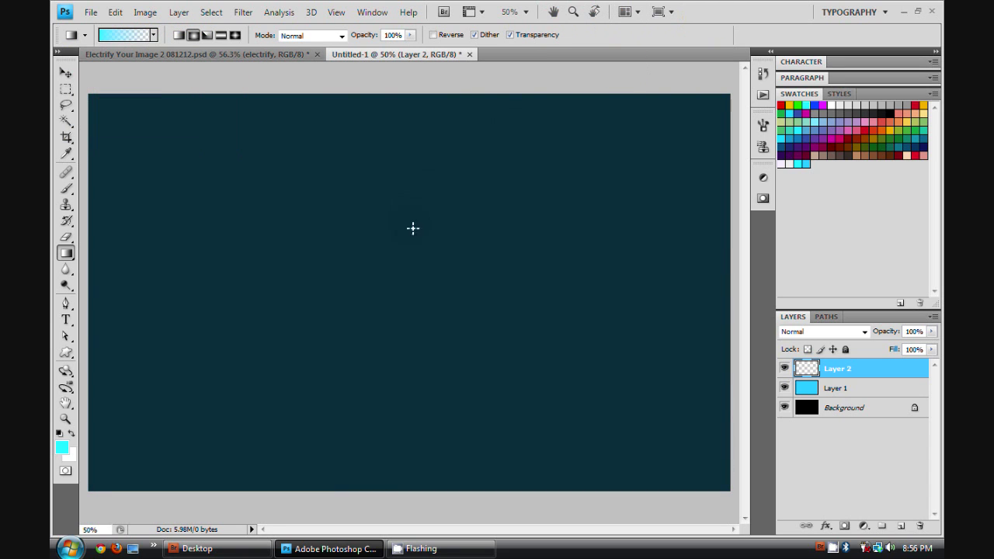
pyautogui.moveTo(422, 319); pyautogui.dragTo(306, 440)
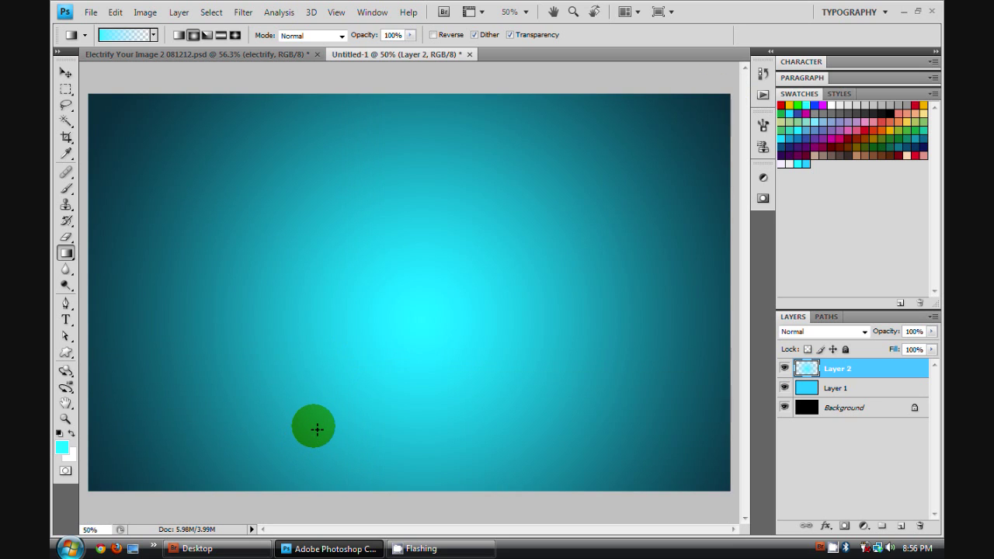
pyautogui.scroll(-3, 329, 422)
pyautogui.hotkey('ctrl', 't')
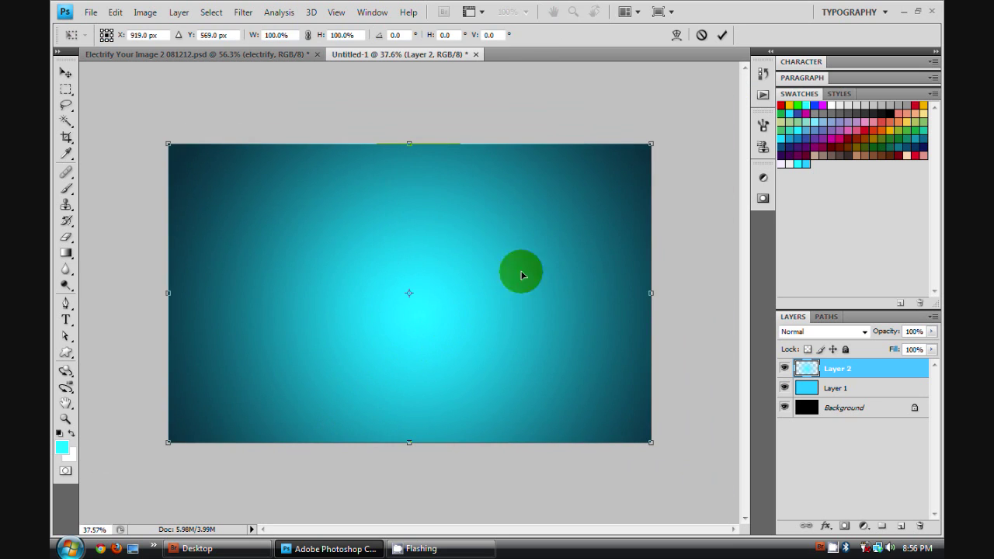
pyautogui.click(702, 35)
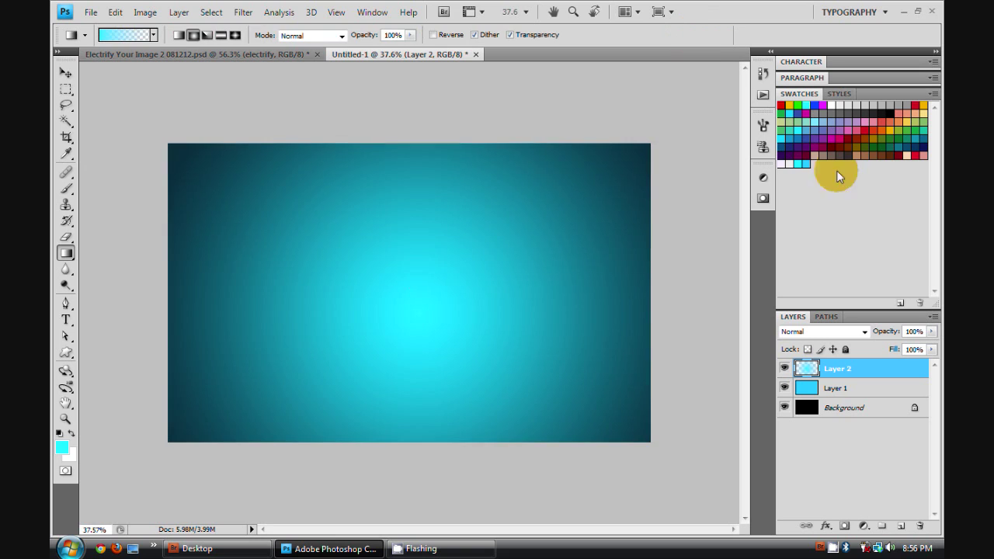
# - Dim Layer 2's glow to 57% opacity and bring up the Electrify poster for comparison
pyautogui.moveTo(891, 333)
pyautogui.mouseDown()
pyautogui.moveTo(858, 331)
pyautogui.moveTo(910, 327)
pyautogui.moveTo(832, 330)
pyautogui.moveTo(870, 325)
pyautogui.moveTo(816, 319)
pyautogui.moveTo(888, 313)
pyautogui.moveTo(882, 320)
pyautogui.mouseUp()
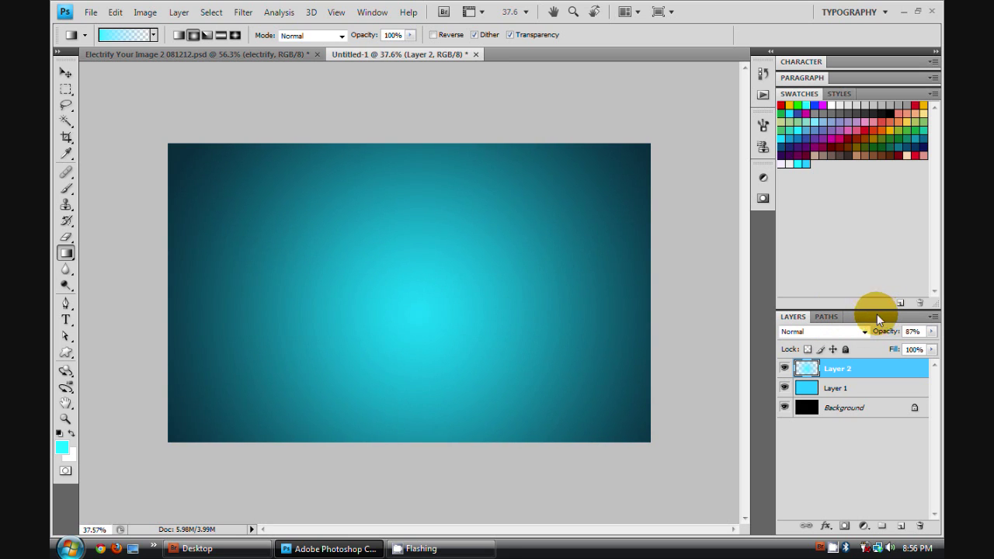
pyautogui.scroll(1, 427, 295)
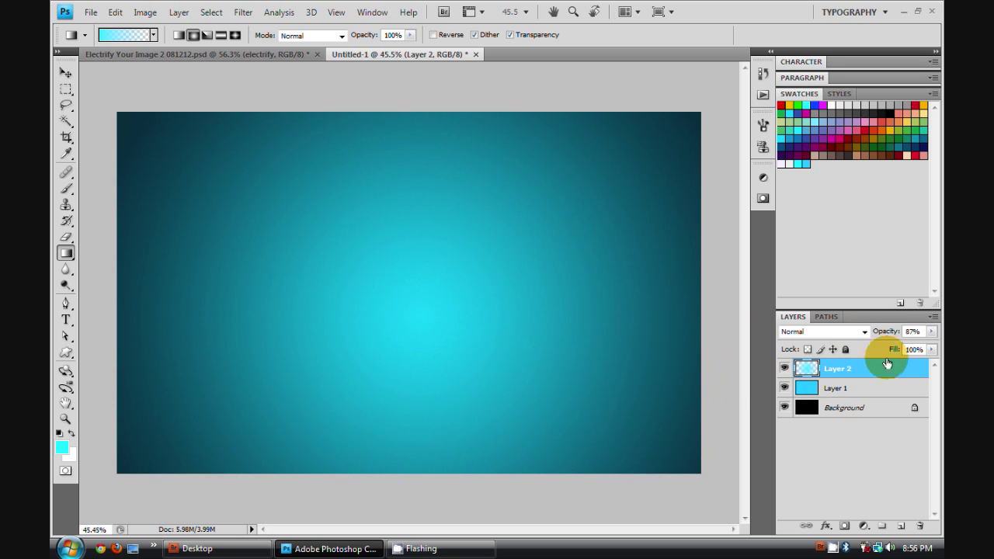
pyautogui.moveTo(888, 333); pyautogui.dragTo(884, 334)
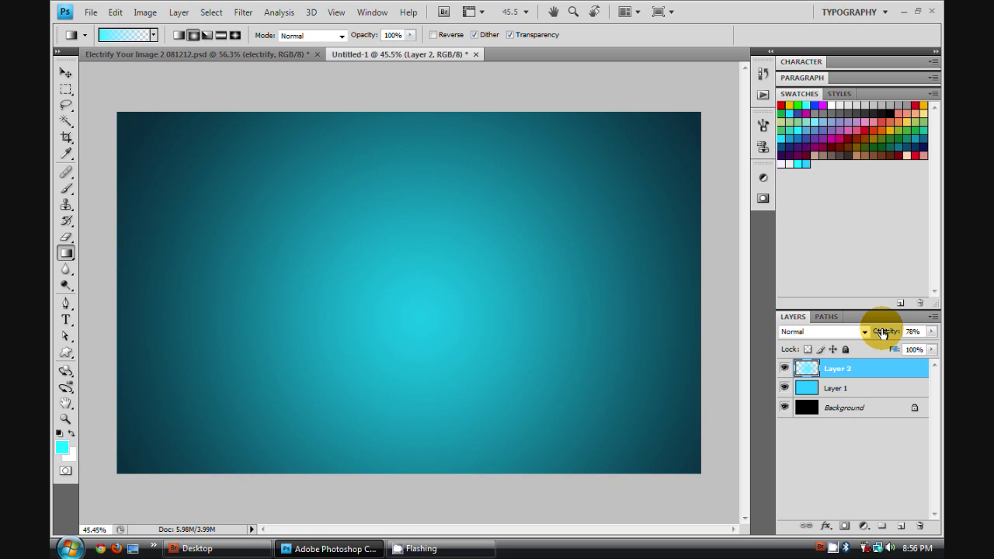
pyautogui.moveTo(883, 334); pyautogui.dragTo(869, 334)
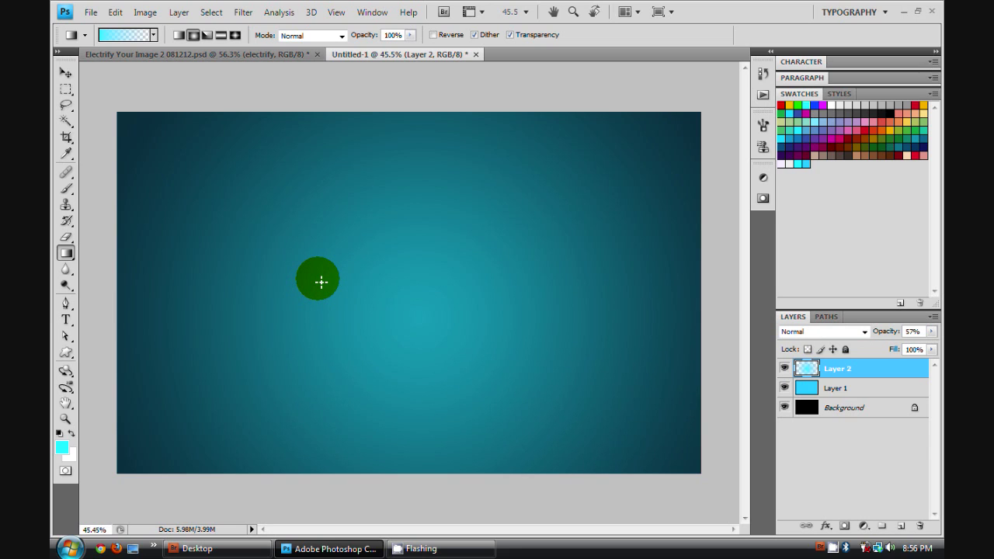
pyautogui.click(254, 58)
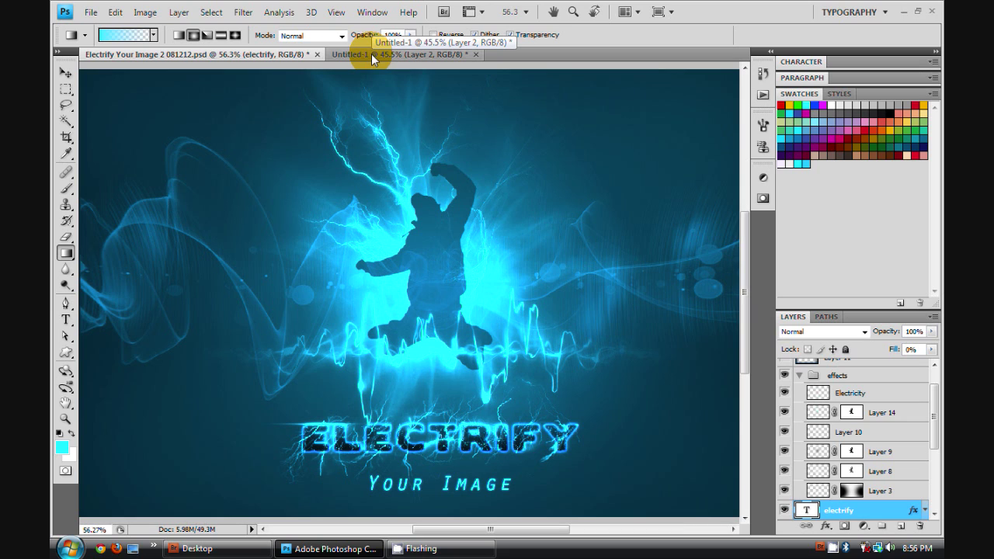
# - In Untitled-1, load the silhouettes-jumping brushes, pick the 531 px figure brush, and add Layer 3
pyautogui.click(371, 54)
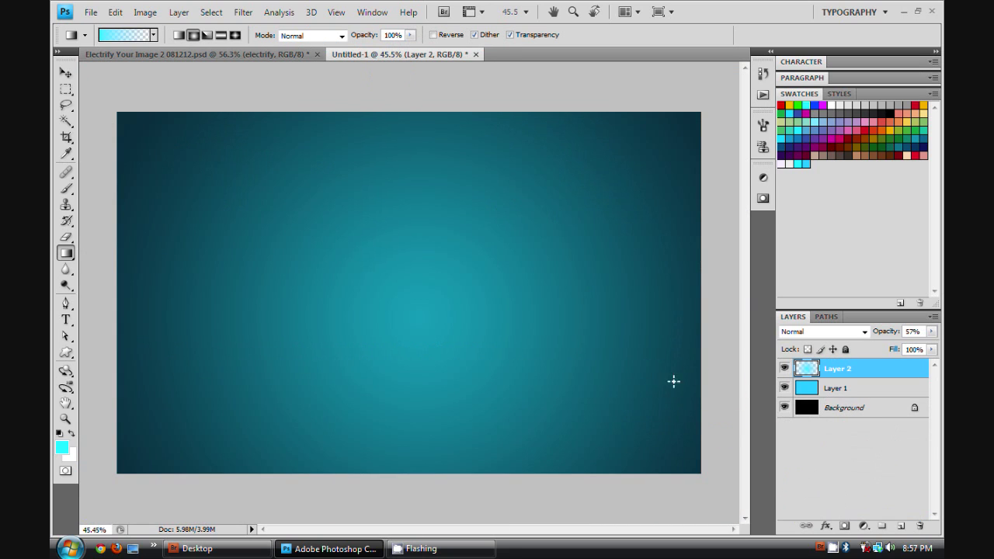
pyautogui.press('b')
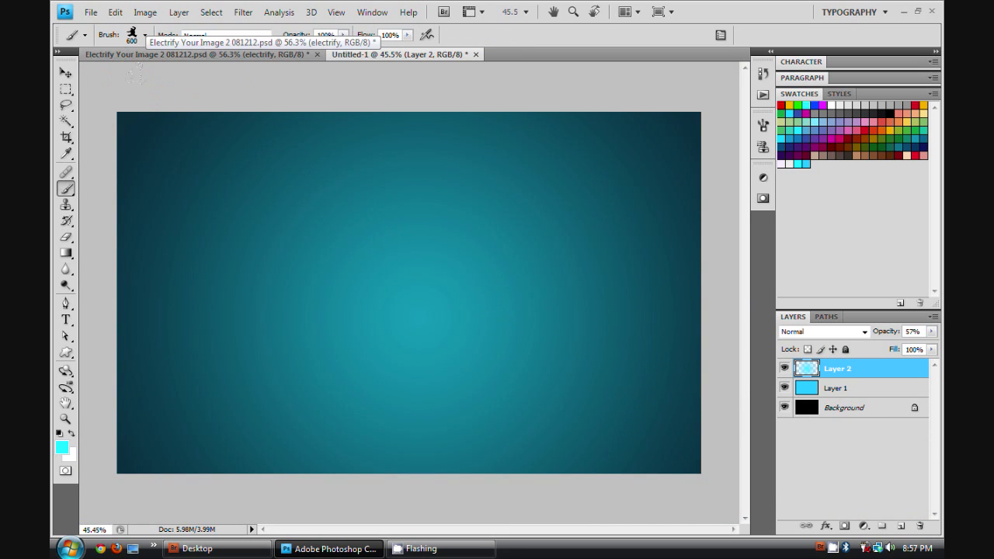
pyautogui.click(137, 36)
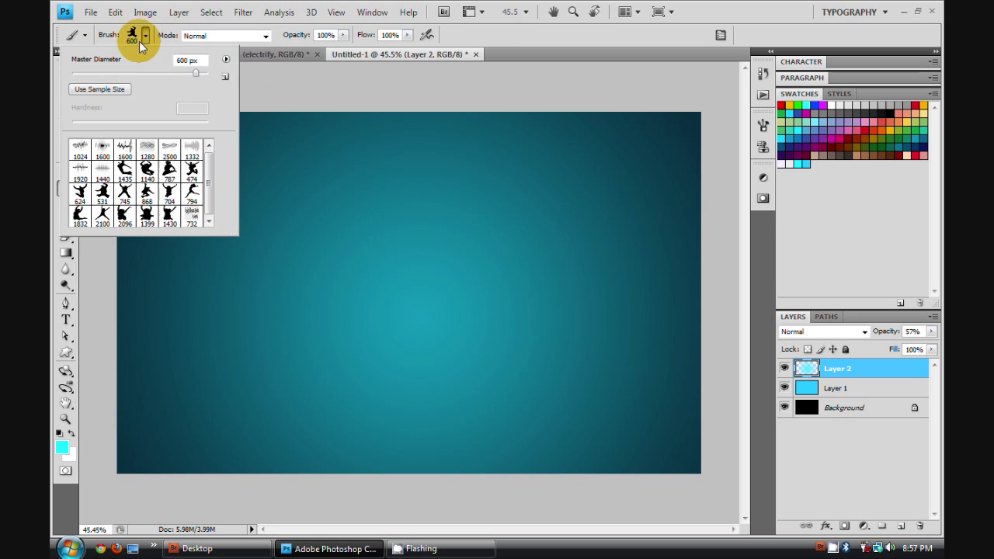
pyautogui.click(225, 62)
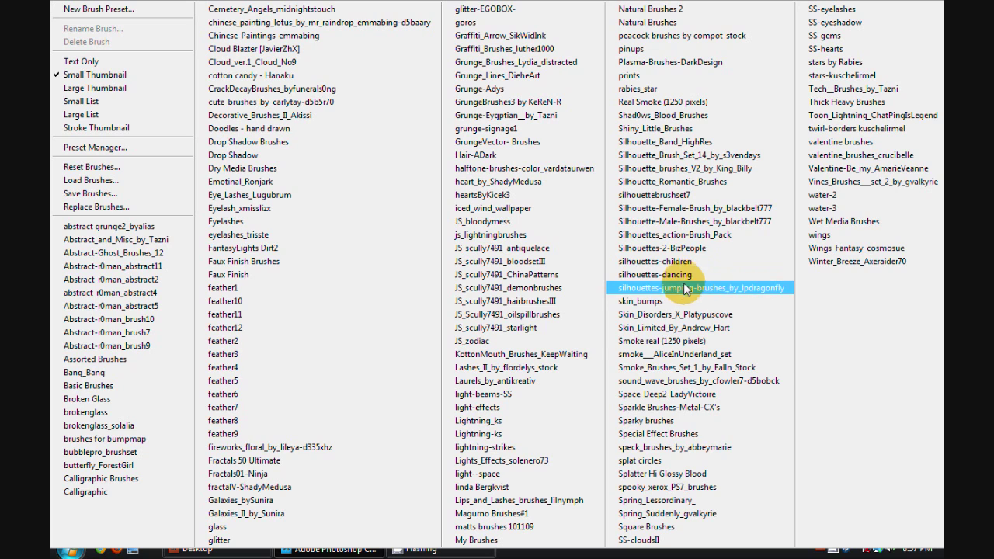
pyautogui.click(52, 174)
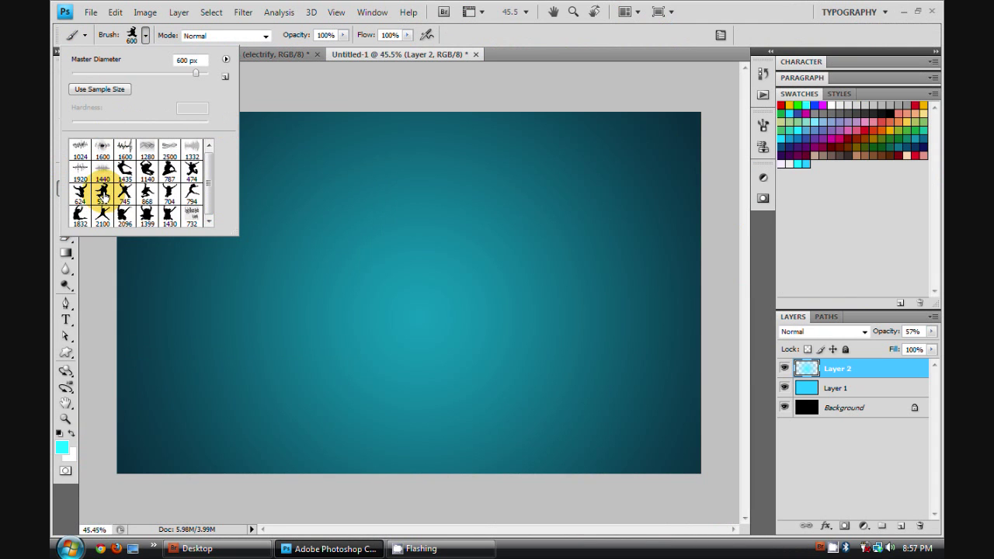
pyautogui.click(102, 194)
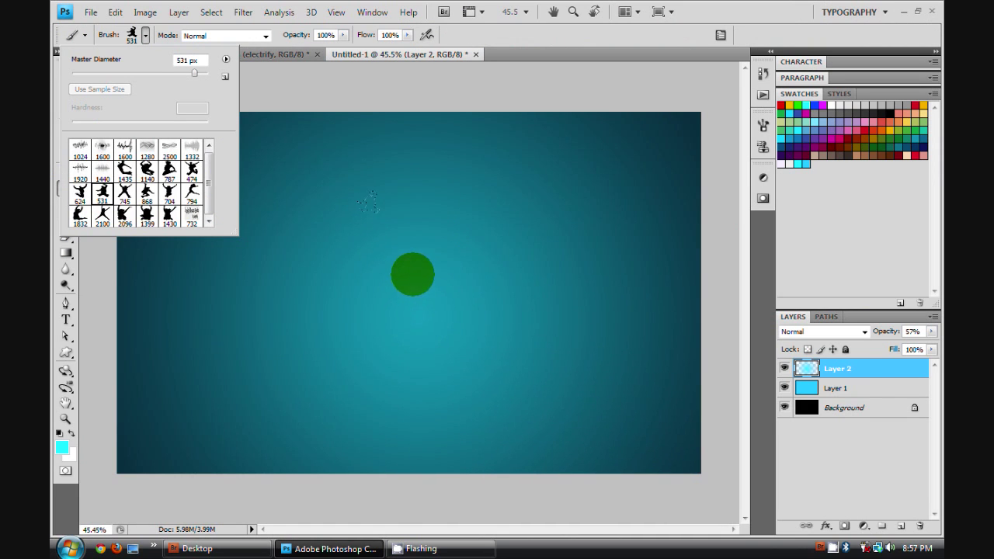
pyautogui.click(899, 525)
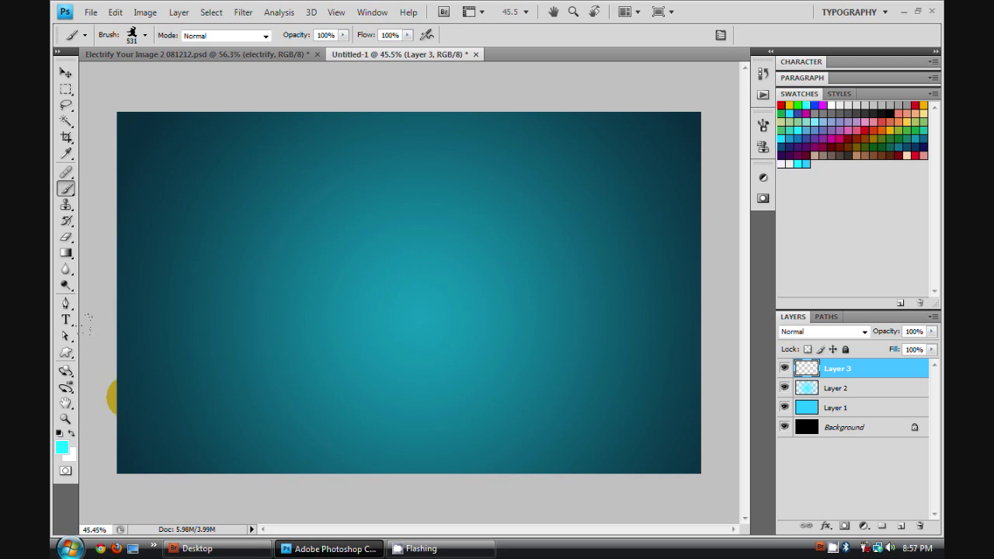
# - Reset colours to black, stamp the jumping figure mid-canvas, and fade Layer 3 to 39% opacity
pyautogui.click(61, 433)
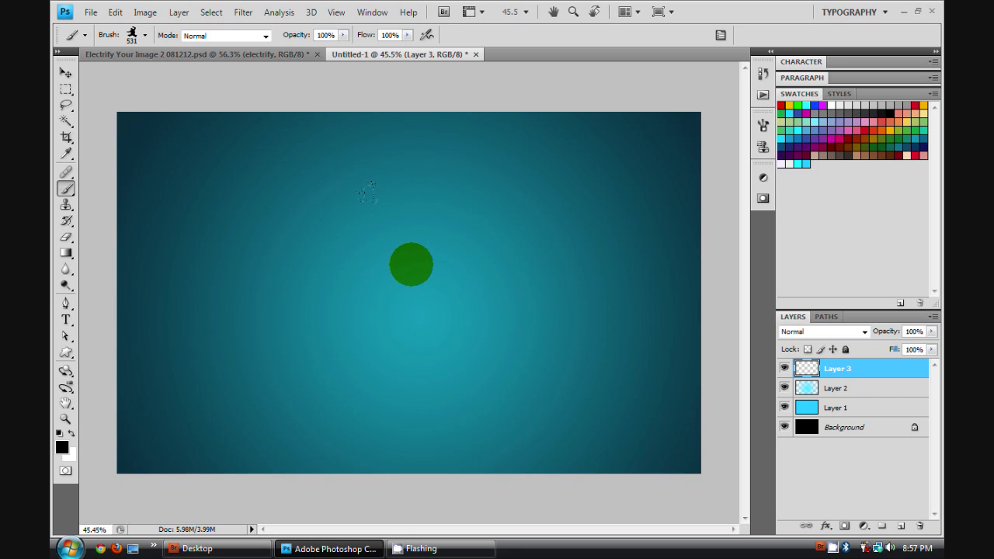
pyautogui.click(410, 265)
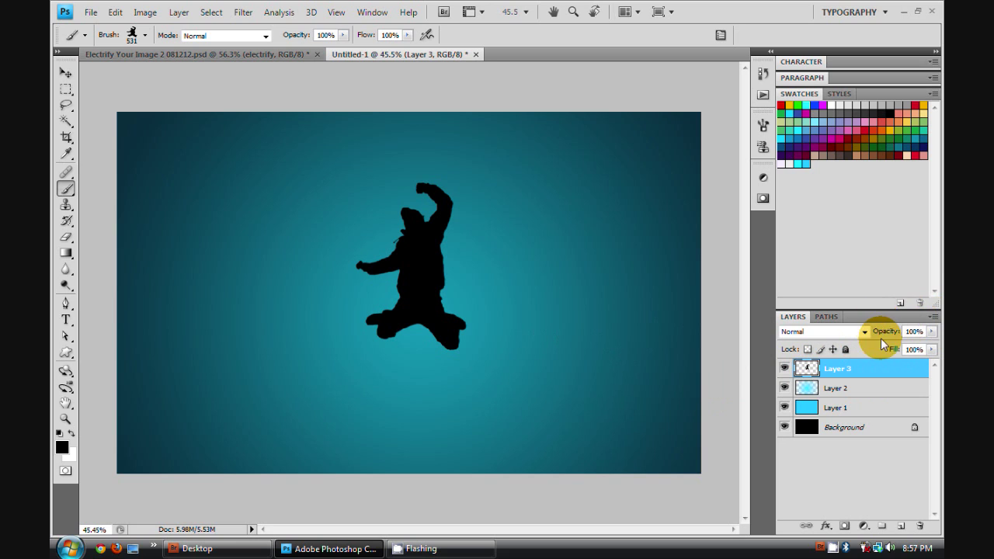
pyautogui.moveTo(884, 332); pyautogui.dragTo(848, 335)
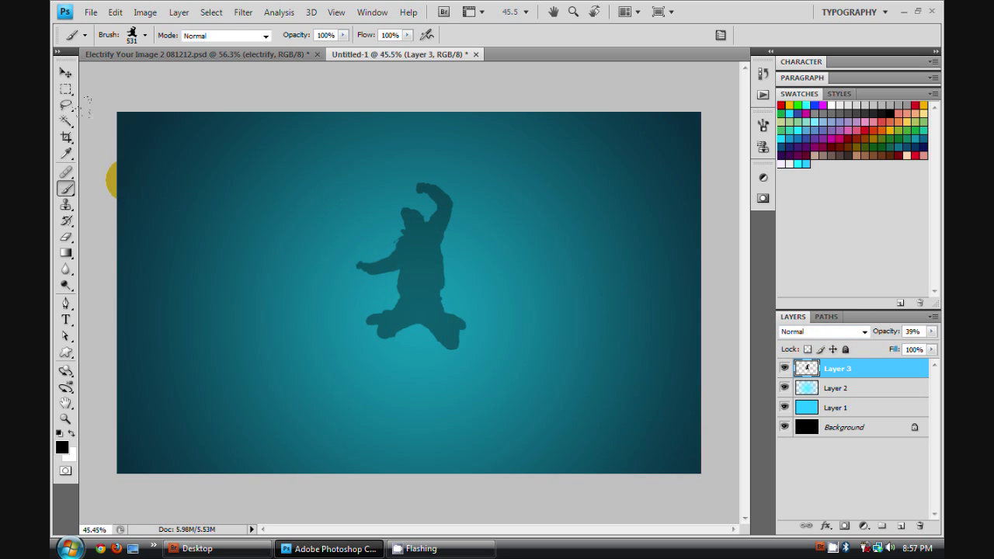
pyautogui.press('t')
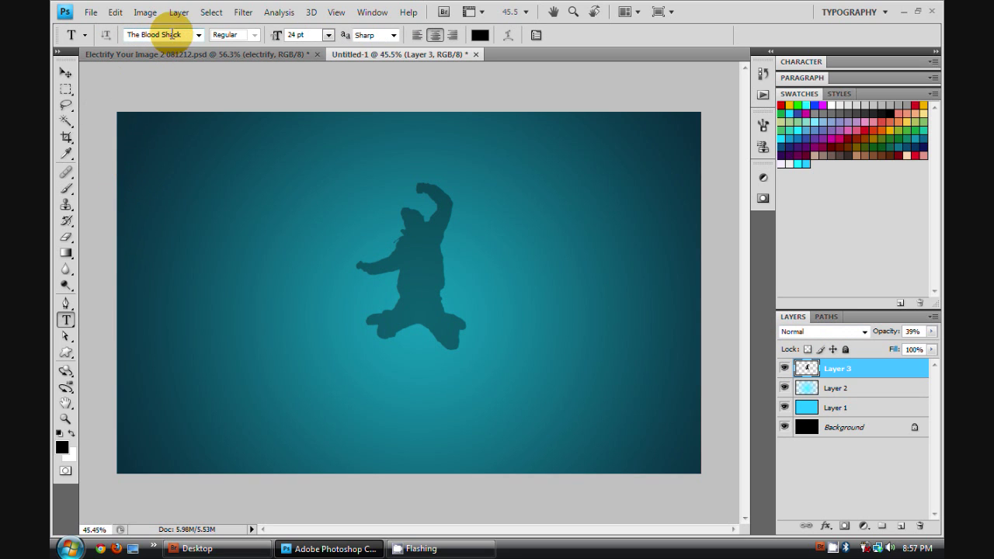
# - Type ELECTRIFY in The Blood Shack font and drag it into place below the figure
pyautogui.click(198, 36)
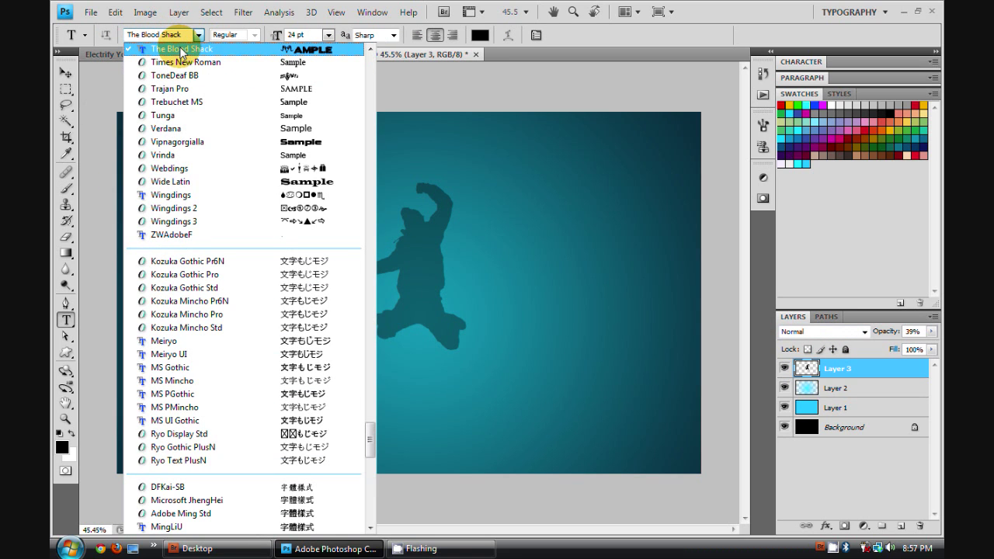
pyautogui.click(240, 51)
pyautogui.click(330, 389)
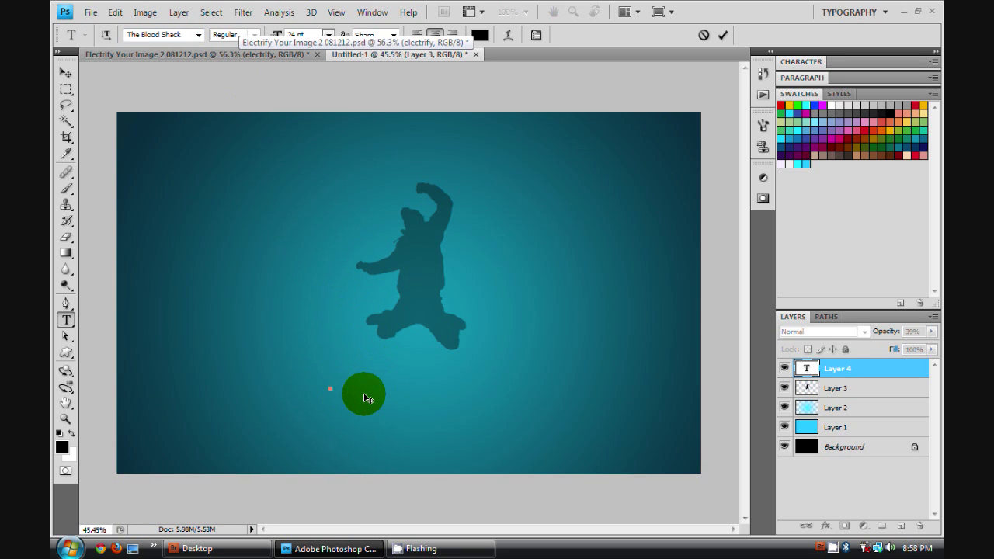
pyautogui.write('ELE')
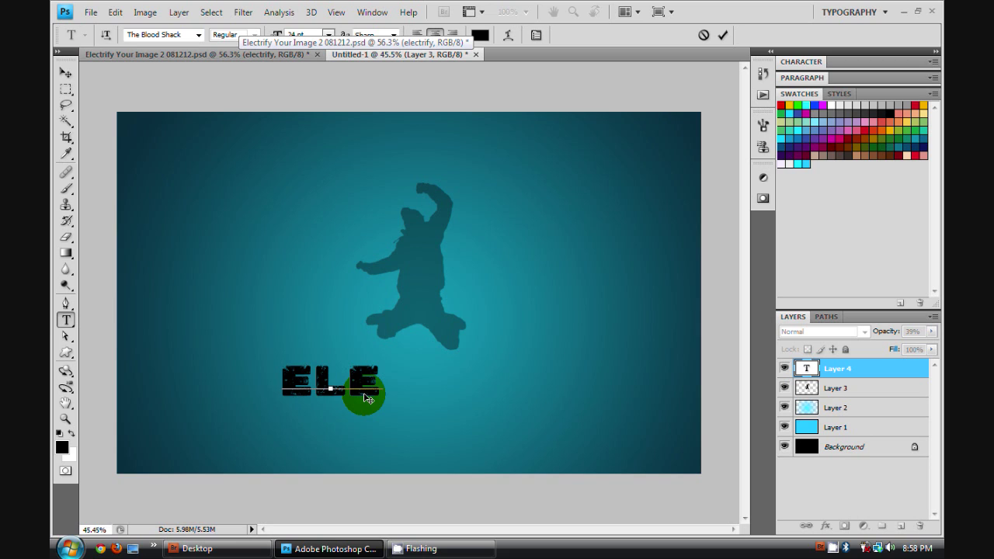
pyautogui.write('CTRIFY')
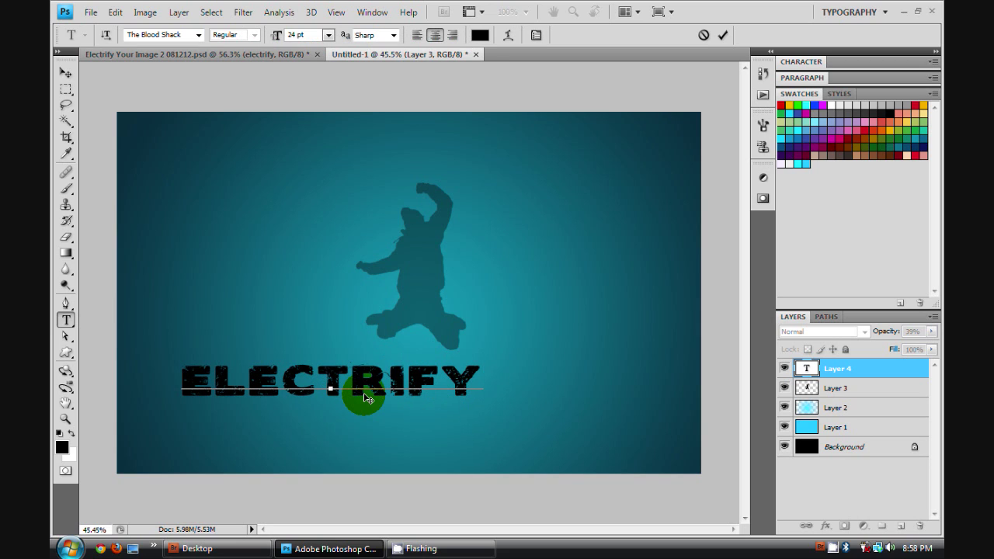
pyautogui.hotkey('ctrl', 'Return')
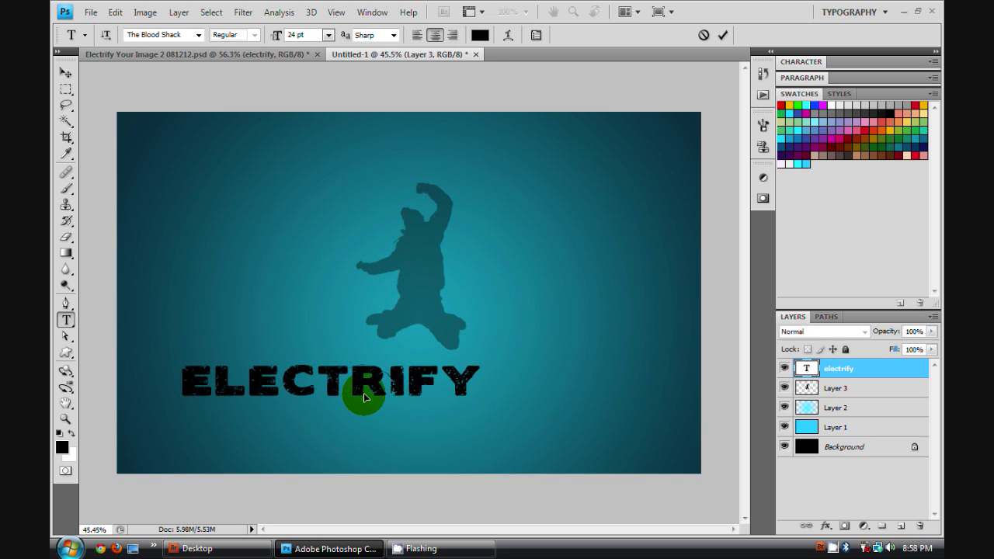
pyautogui.press('v')
pyautogui.moveTo(360, 398); pyautogui.dragTo(445, 401)
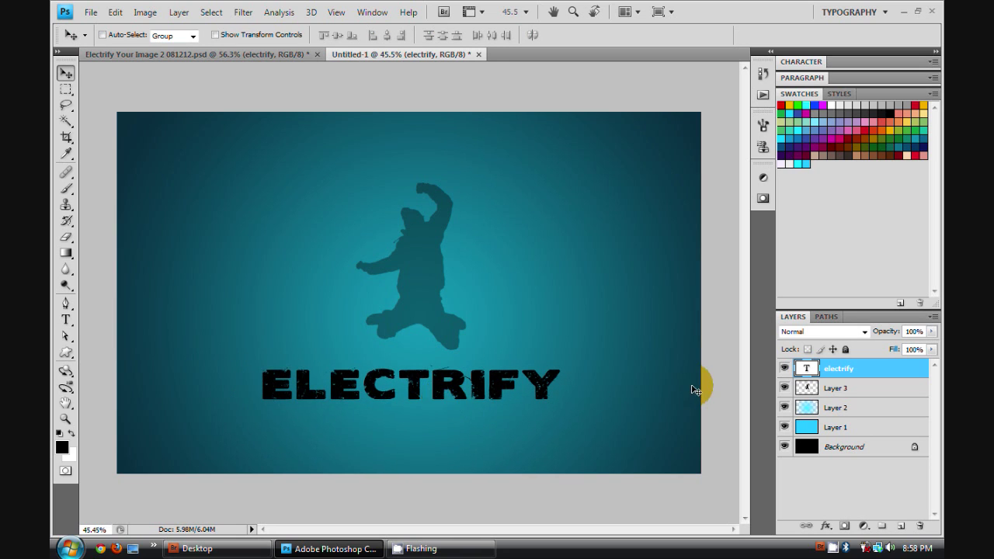
# - Nudge the jumping figure up and centre it horizontally on the canvas
pyautogui.click(839, 386)
pyautogui.moveTo(404, 292)
pyautogui.mouseDown()
pyautogui.moveTo(395, 289)
pyautogui.moveTo(411, 277)
pyautogui.moveTo(407, 286)
pyautogui.mouseUp()
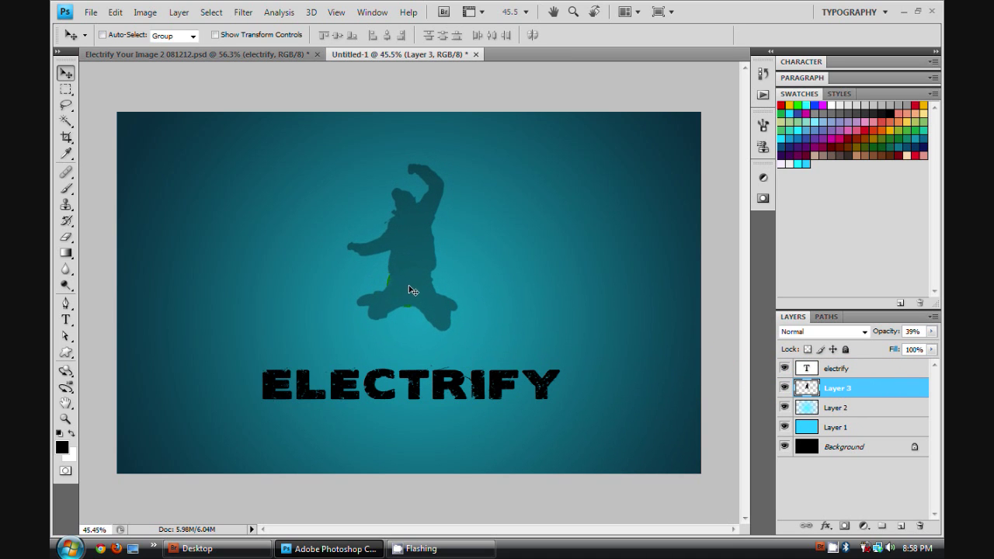
pyautogui.hotkey('ctrl', 'a')
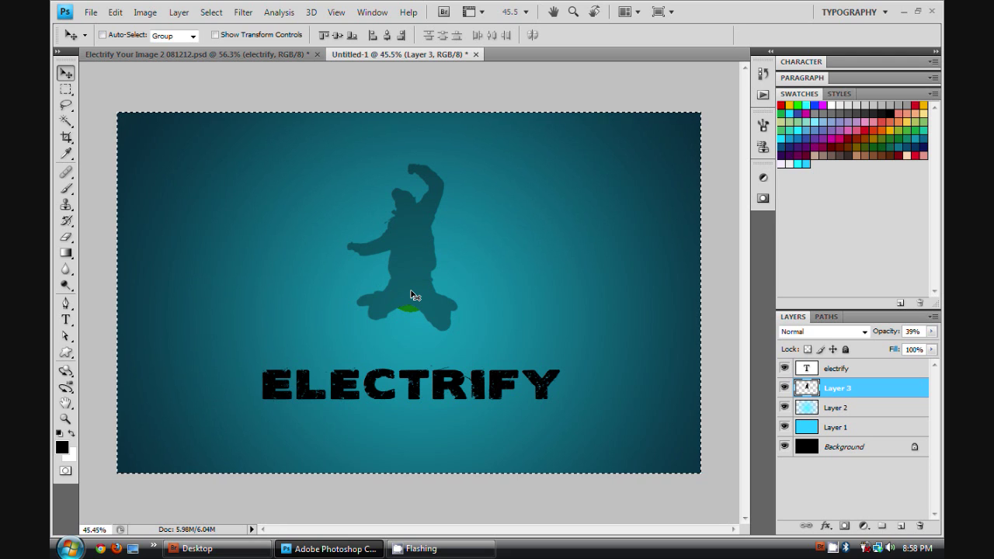
pyautogui.click(404, 69)
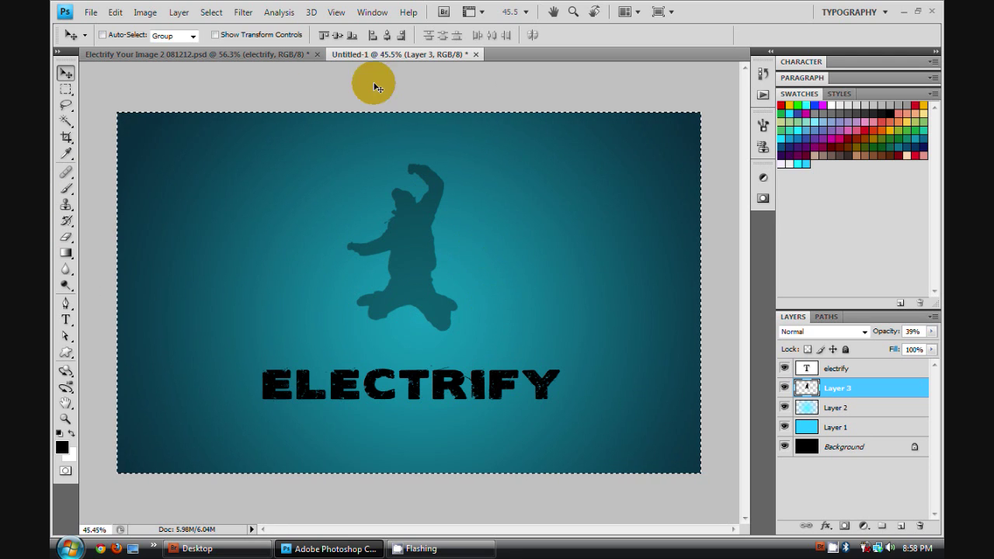
pyautogui.click(386, 35)
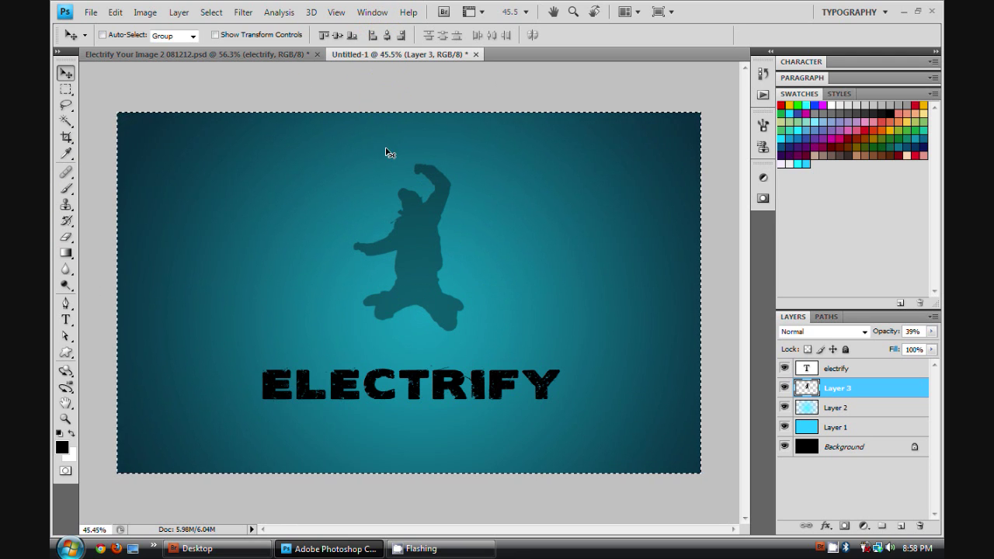
pyautogui.hotkey('ctrl', 'd')
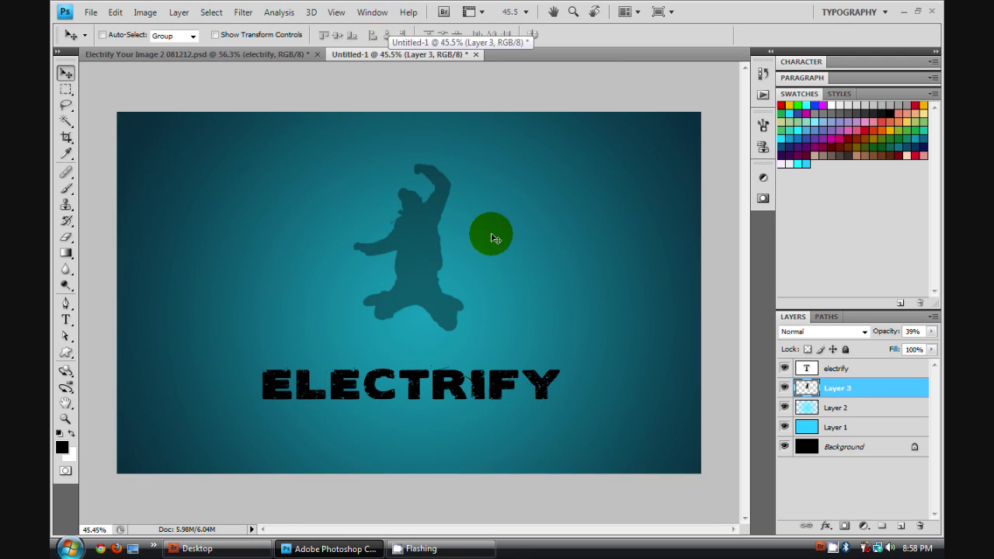
# - Centre the ELECTRIFY text layer horizontally on the canvas
pyautogui.click(861, 366)
pyautogui.hotkey('ctrl', 'a')
pyautogui.click(371, 53)
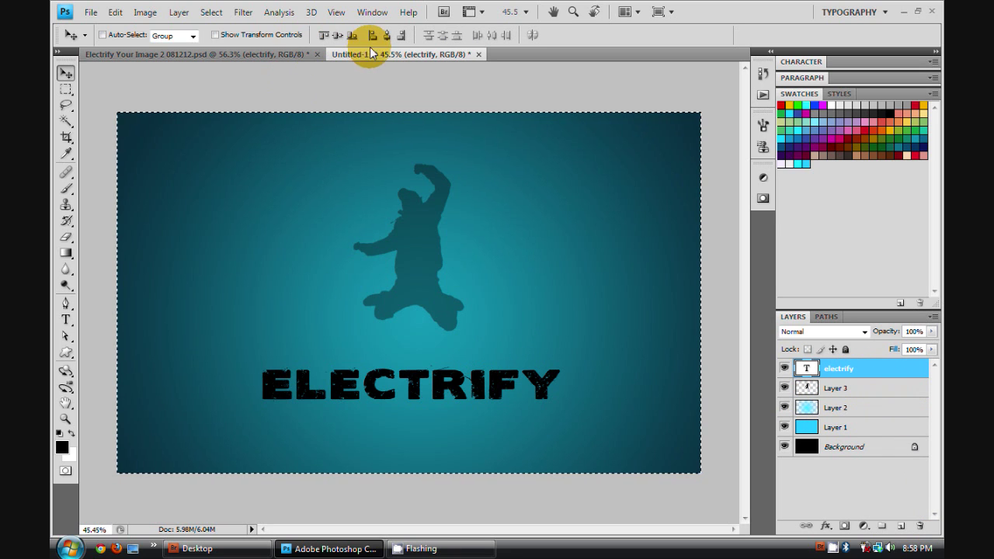
pyautogui.click(387, 35)
pyautogui.hotkey('ctrl', 'd')
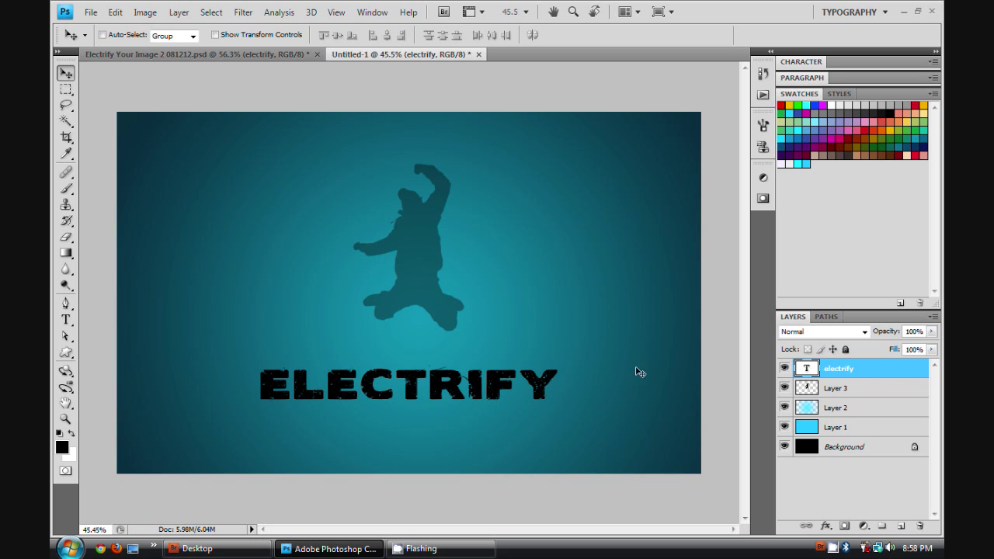
pyautogui.doubleClick(897, 367)
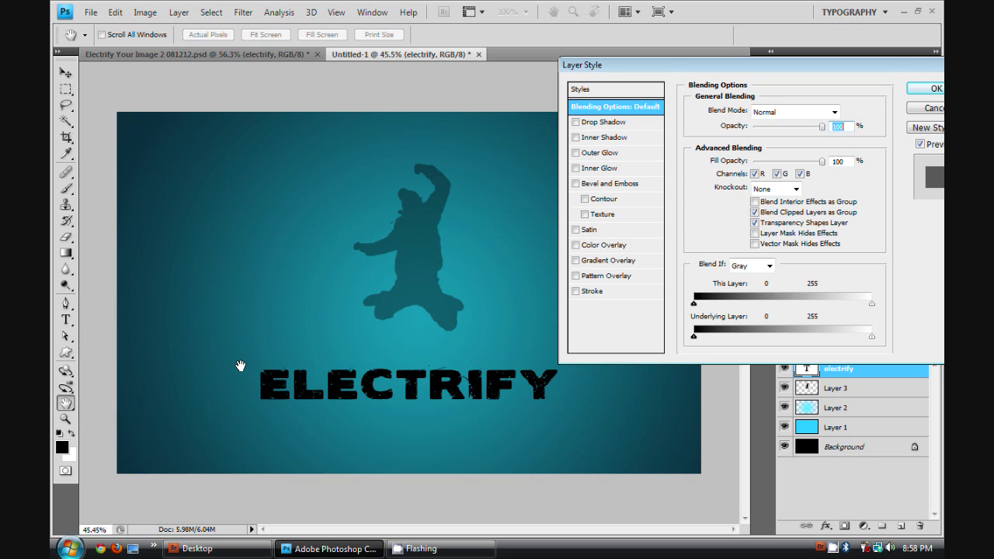
# - Turn on an Inner Glow for ELECTRIFY and colour it blue 0099cc
pyautogui.click(576, 262)
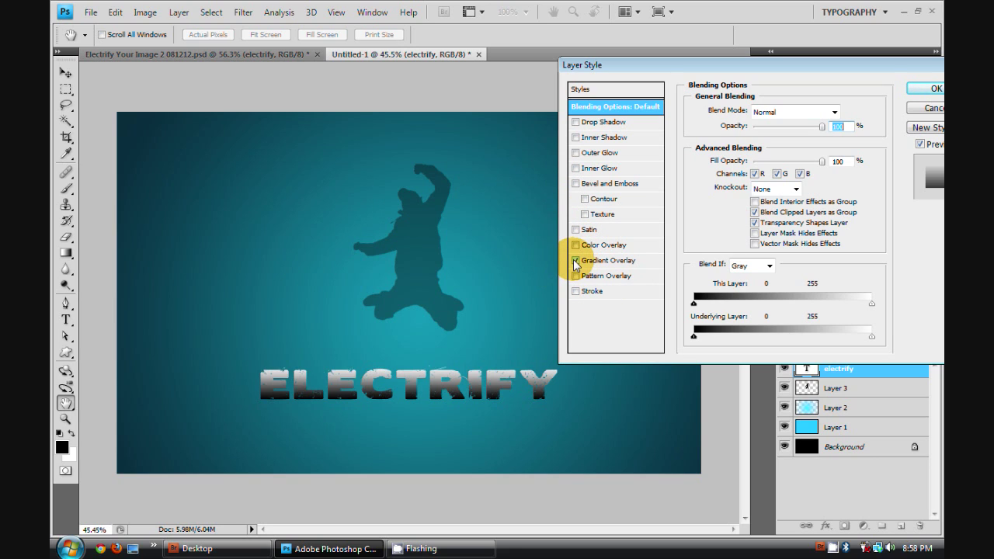
pyautogui.click(575, 262)
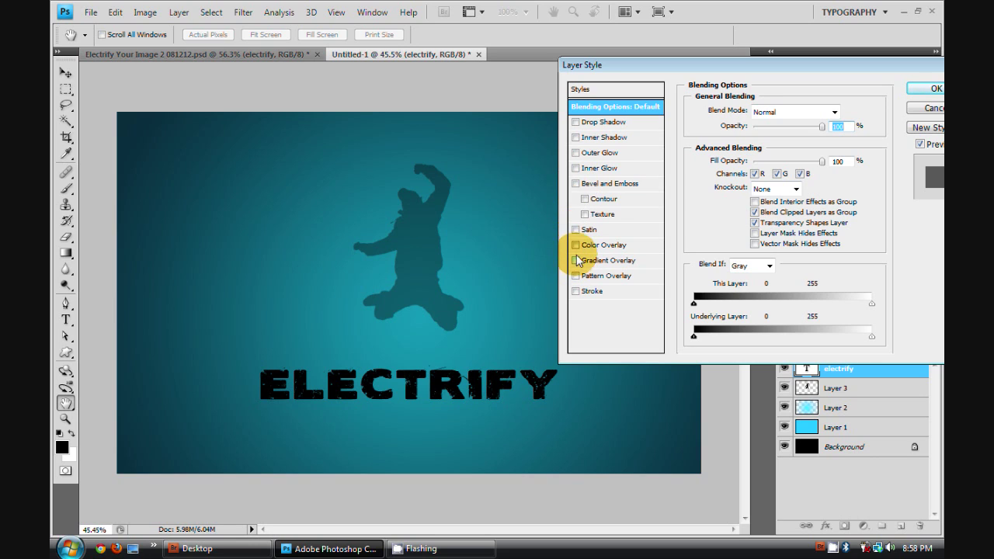
pyautogui.click(597, 168)
pyautogui.click(709, 157)
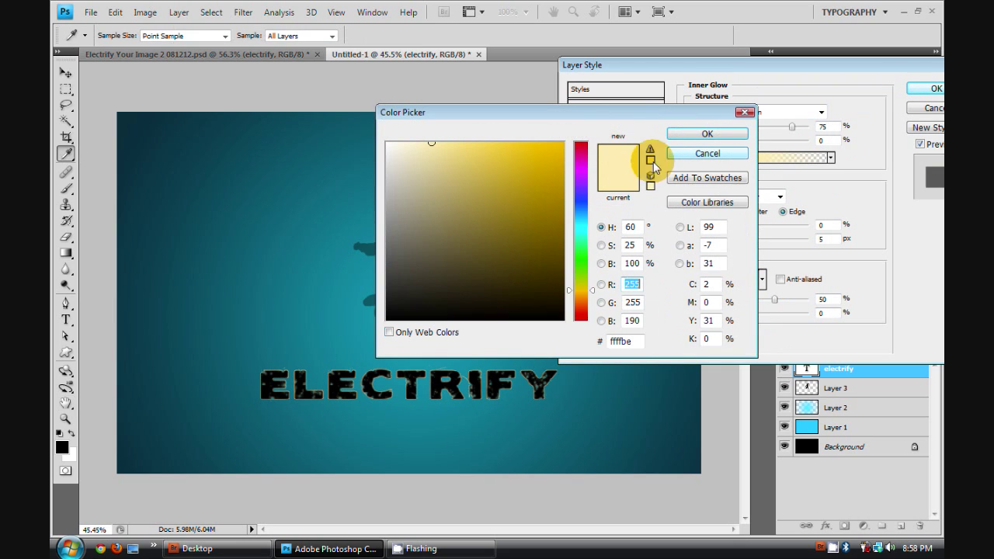
pyautogui.click(378, 278)
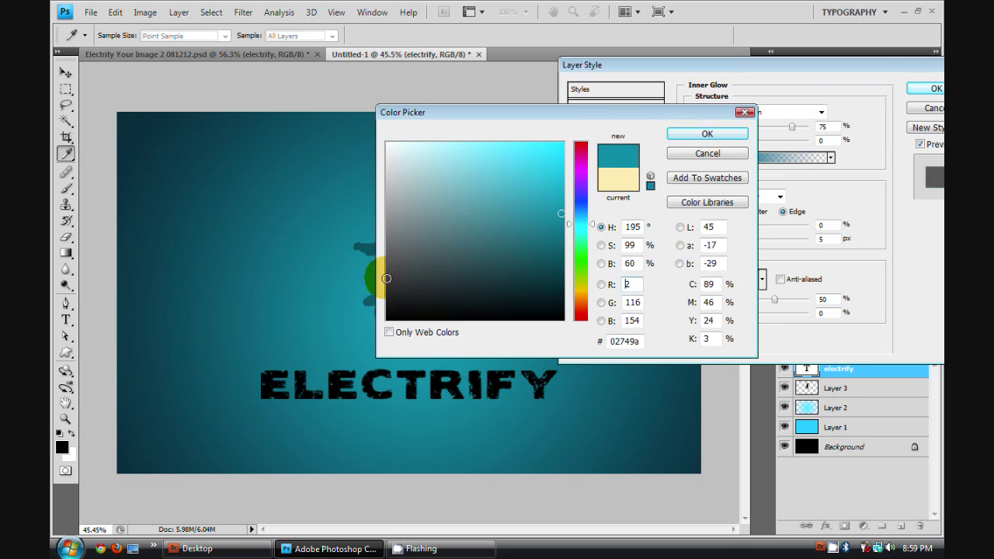
pyautogui.moveTo(647, 117); pyautogui.dragTo(746, 100)
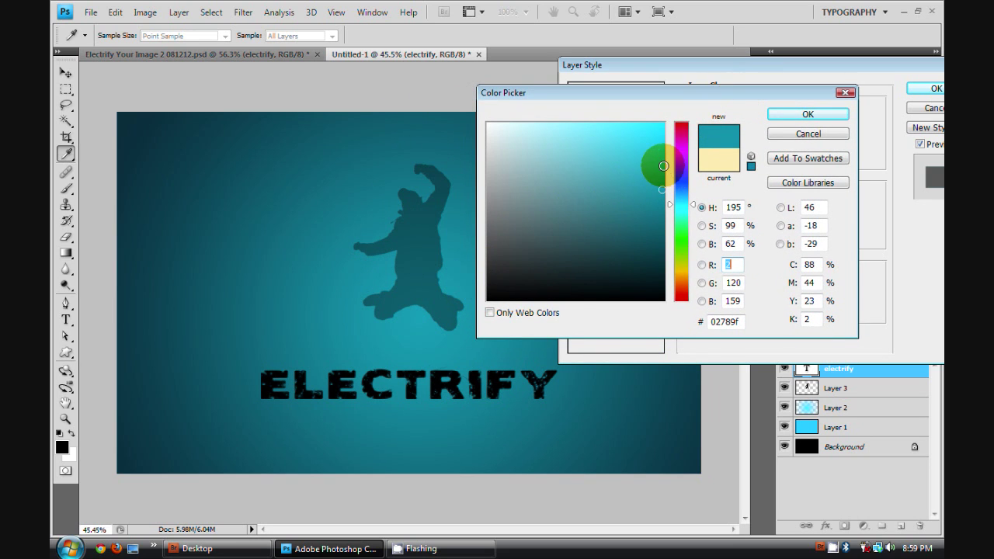
pyautogui.click(664, 158)
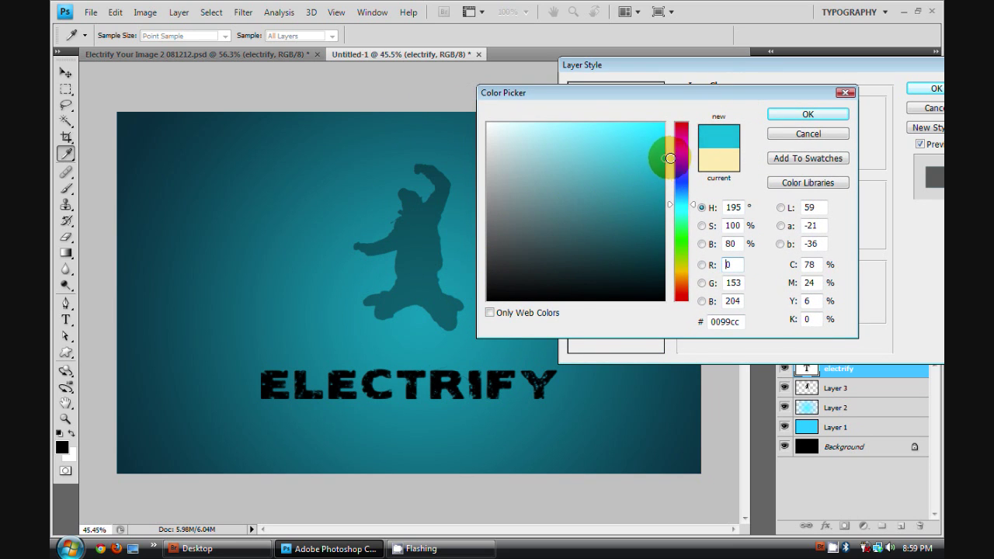
pyautogui.click(694, 202)
pyautogui.click(801, 112)
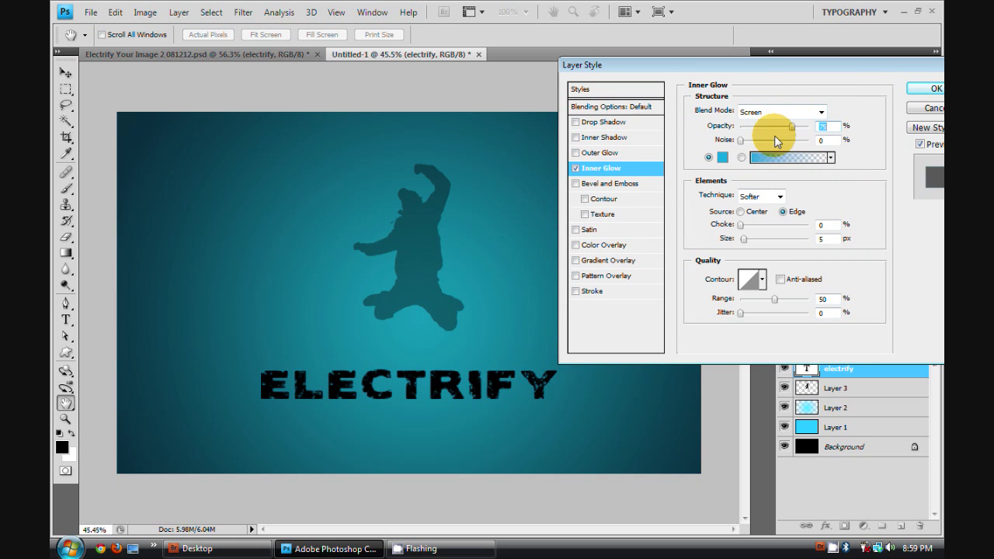
# - Set the inner glow to Color Dodge at about 49 px and add a black-to-white Gradient Overlay
pyautogui.click(771, 111)
pyautogui.click(773, 249)
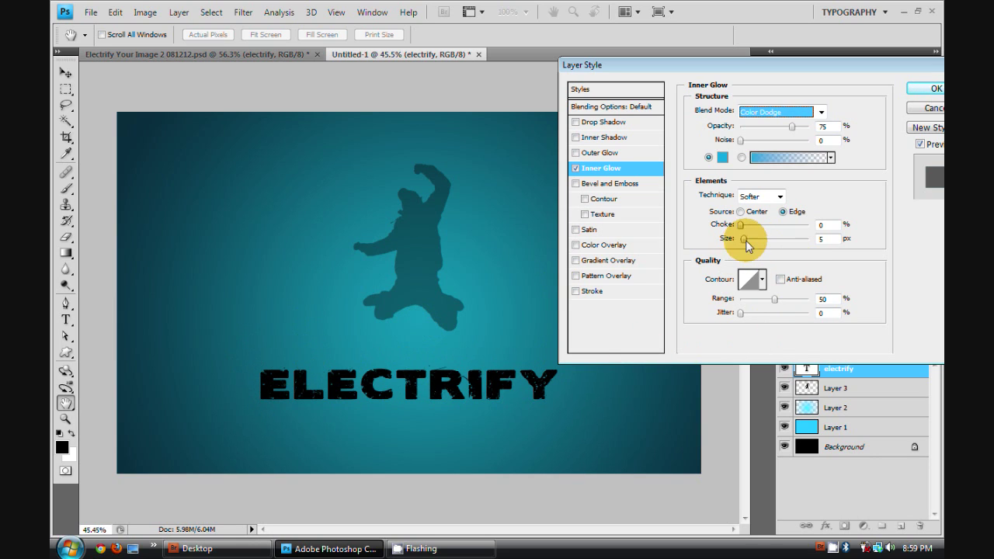
pyautogui.moveTo(744, 240); pyautogui.dragTo(758, 240)
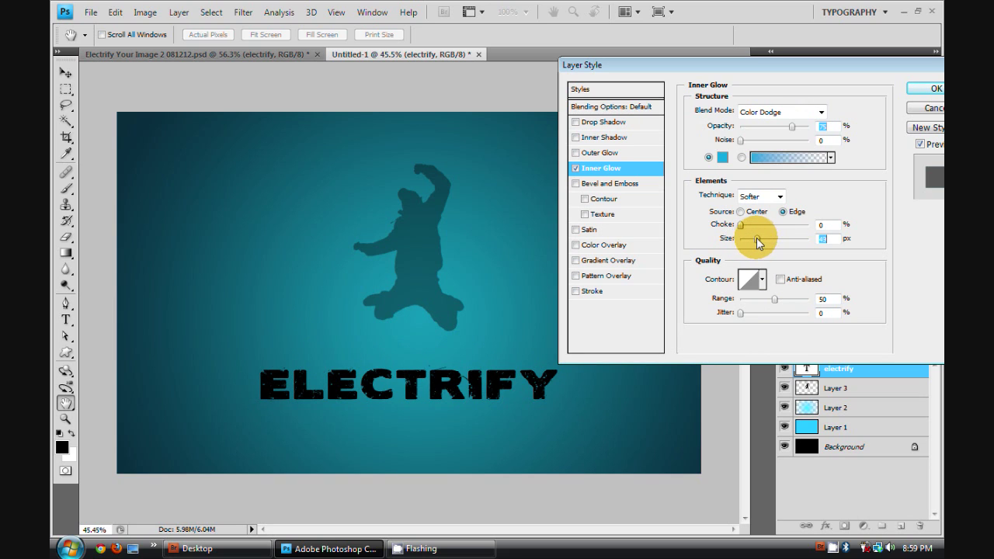
pyautogui.click(577, 261)
pyautogui.click(594, 261)
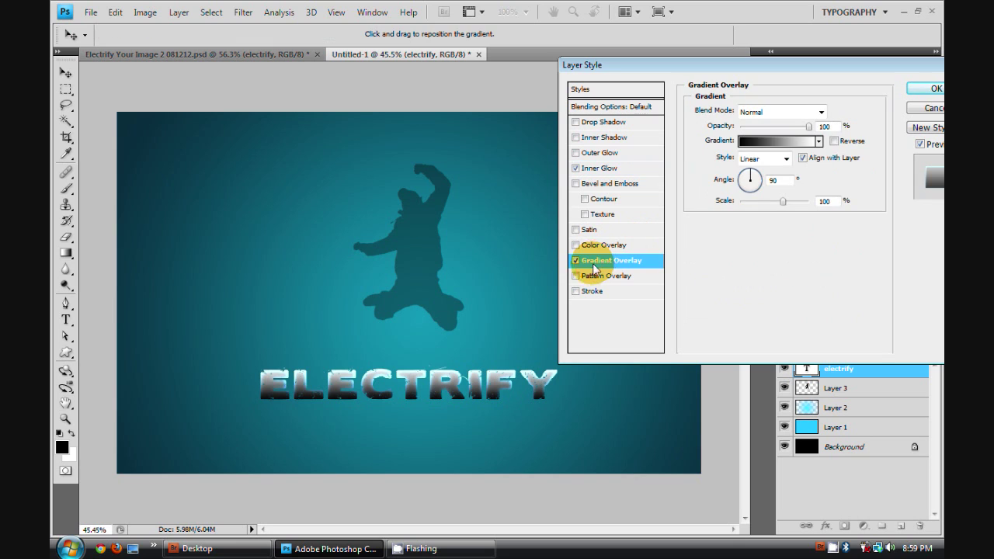
# - Set the overlay gradient's right stop to a dark teal sampled from the canvas corner
pyautogui.click(792, 145)
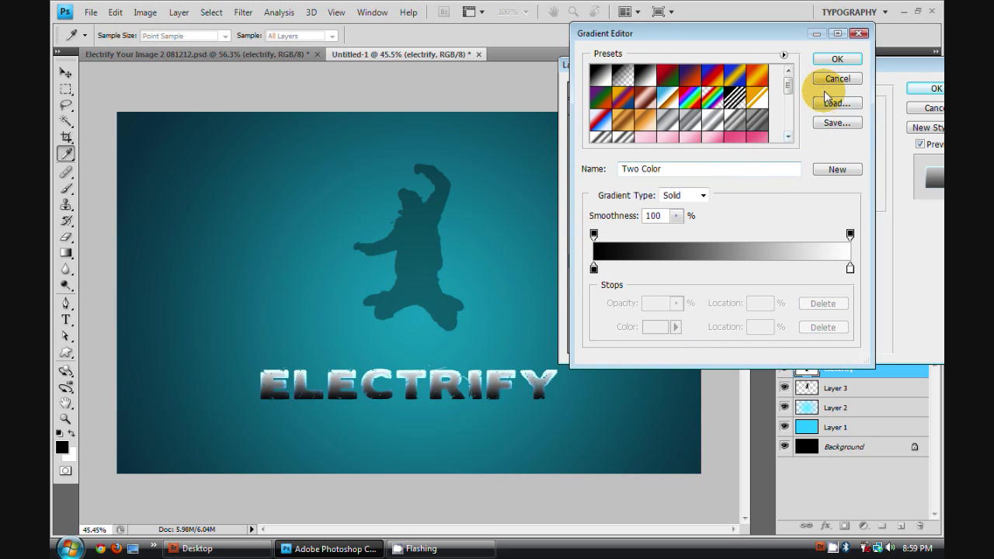
pyautogui.click(828, 81)
pyautogui.click(813, 143)
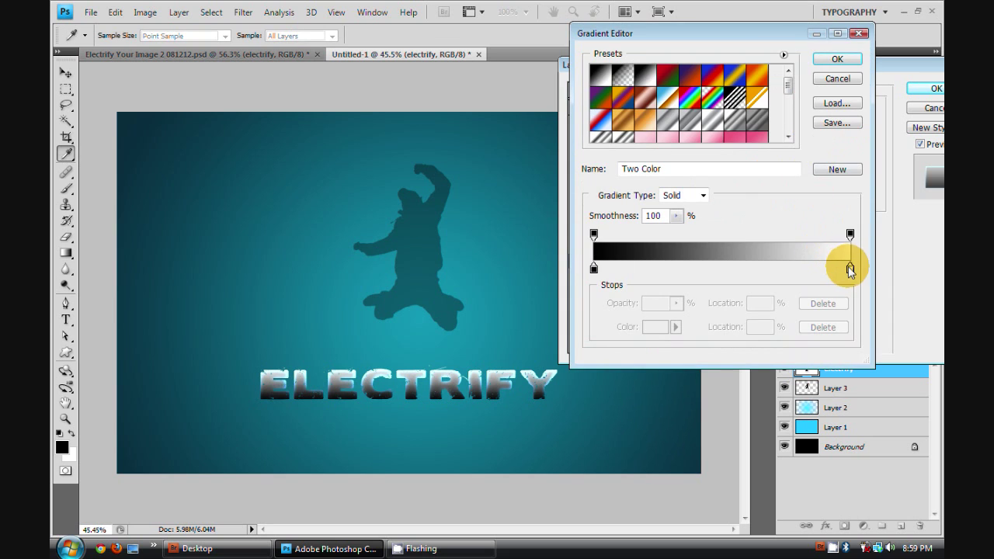
pyautogui.click(850, 268)
pyautogui.click(650, 327)
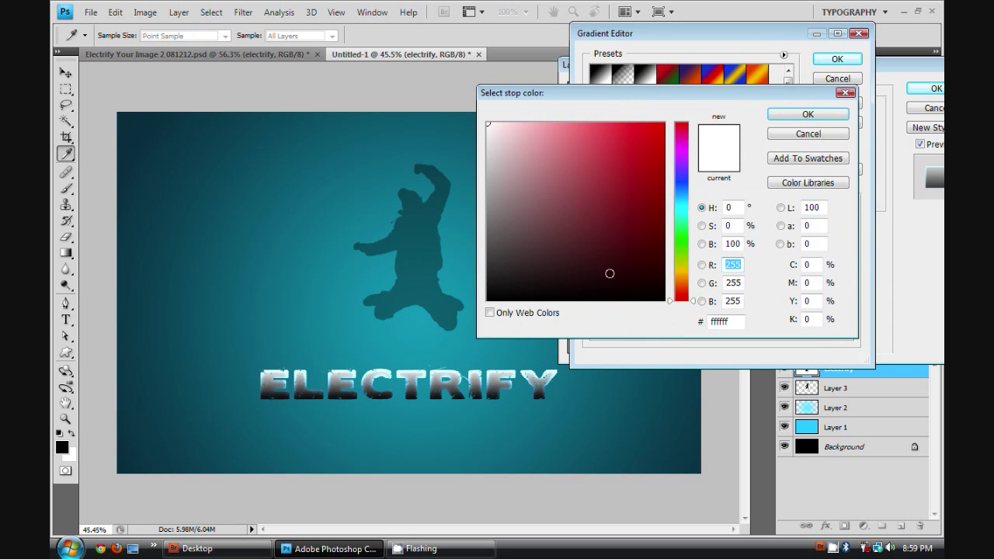
pyautogui.moveTo(692, 93); pyautogui.dragTo(716, 94)
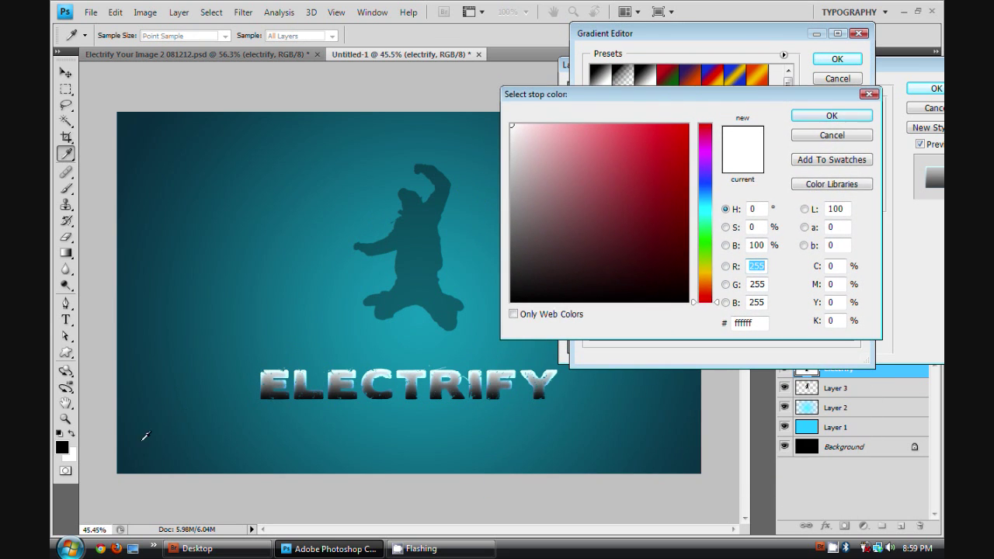
pyautogui.click(122, 112)
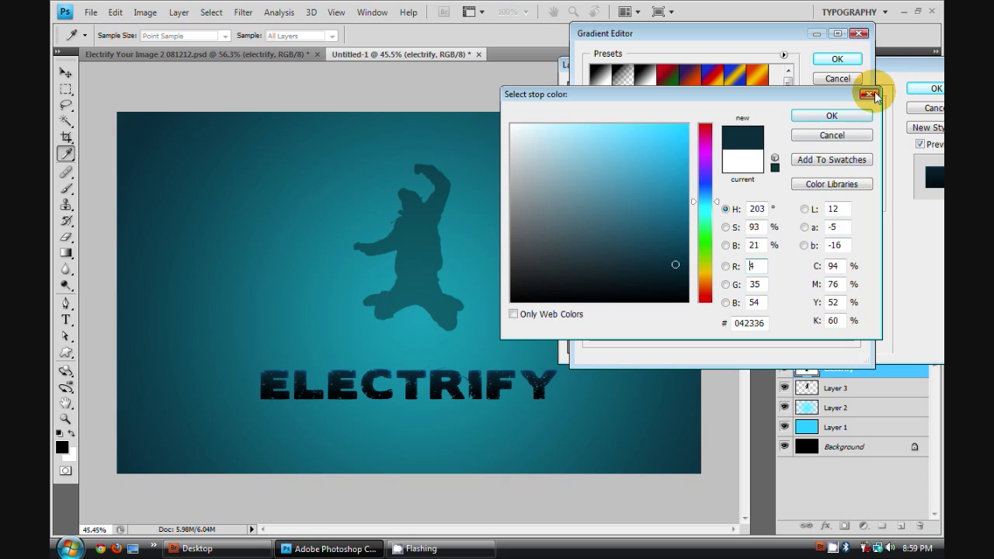
pyautogui.click(672, 259)
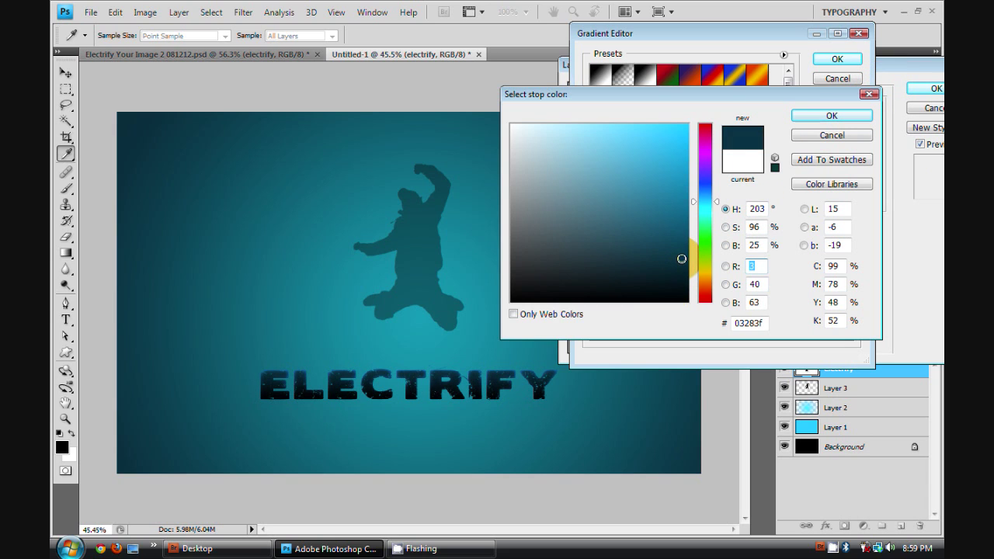
pyautogui.click(682, 259)
pyautogui.click(800, 115)
# - Set the left stop to near-black 03080b and apply the darkened gradient overlay
pyautogui.click(595, 268)
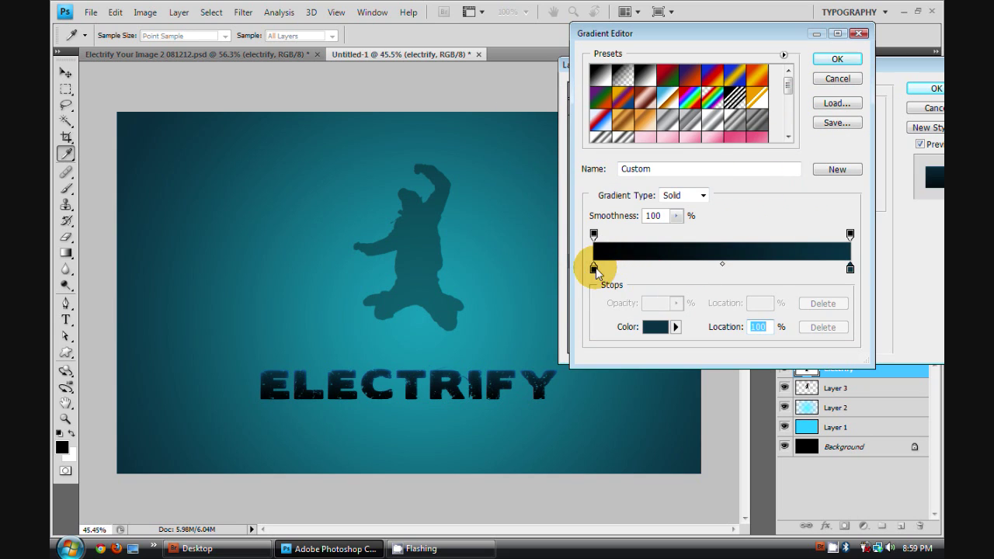
pyautogui.click(656, 327)
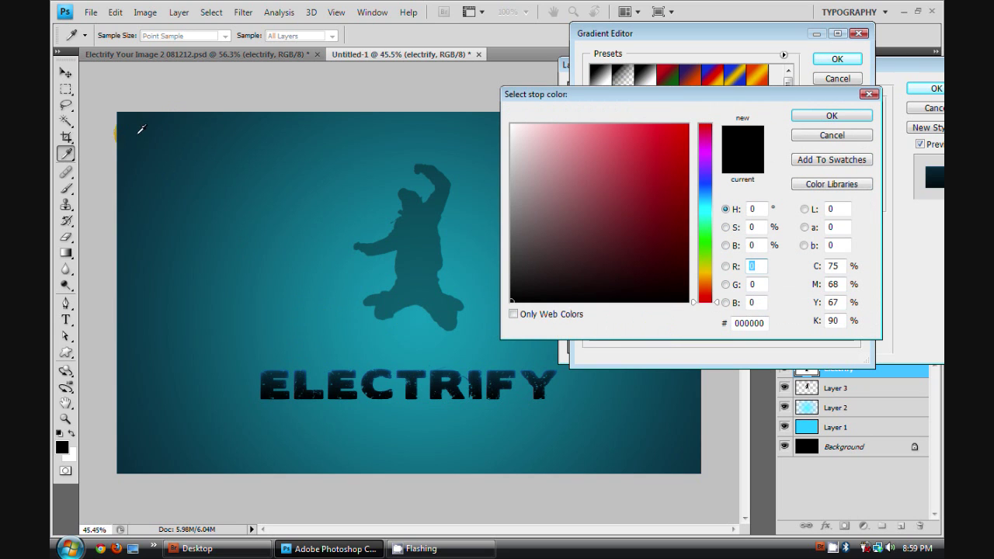
pyautogui.click(120, 116)
pyautogui.click(678, 287)
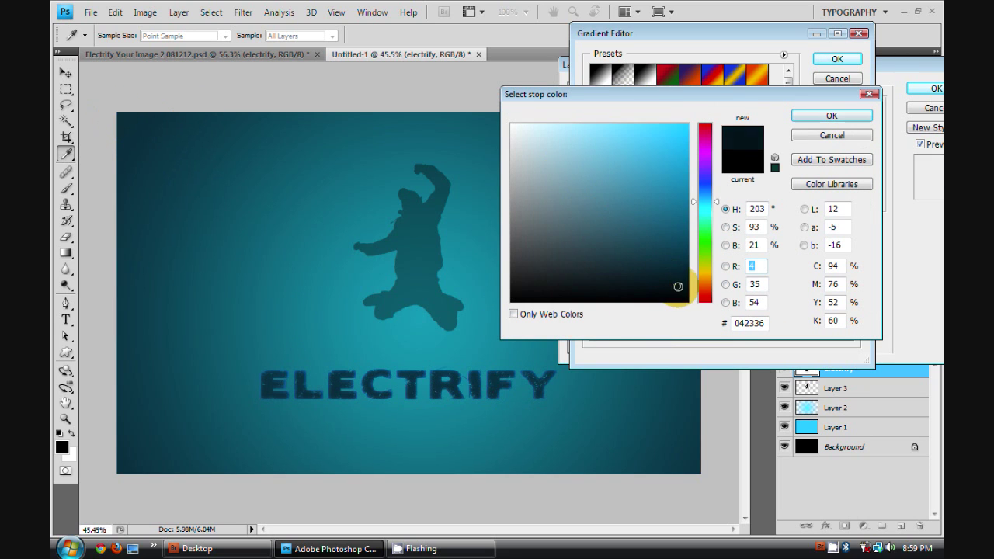
pyautogui.moveTo(668, 293); pyautogui.dragTo(637, 294)
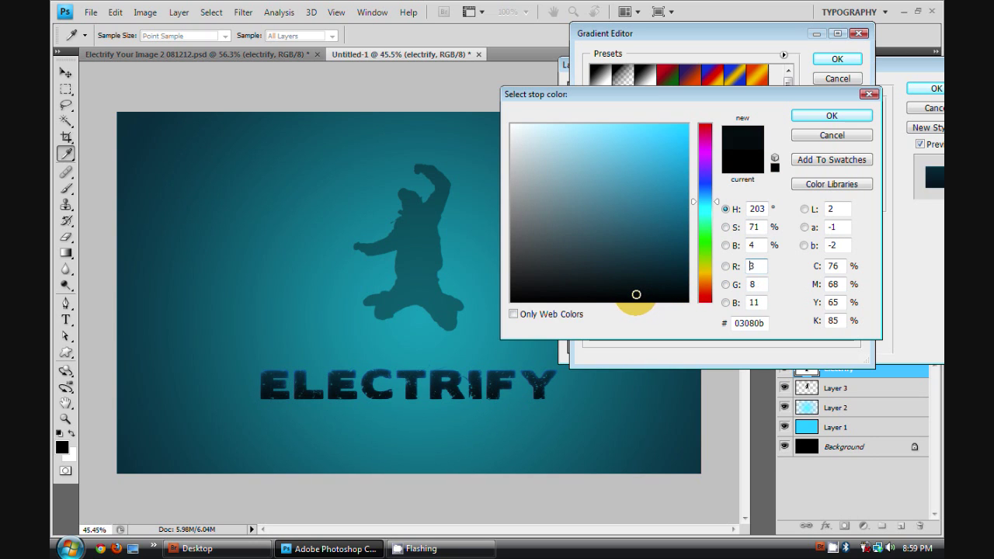
pyautogui.click(829, 117)
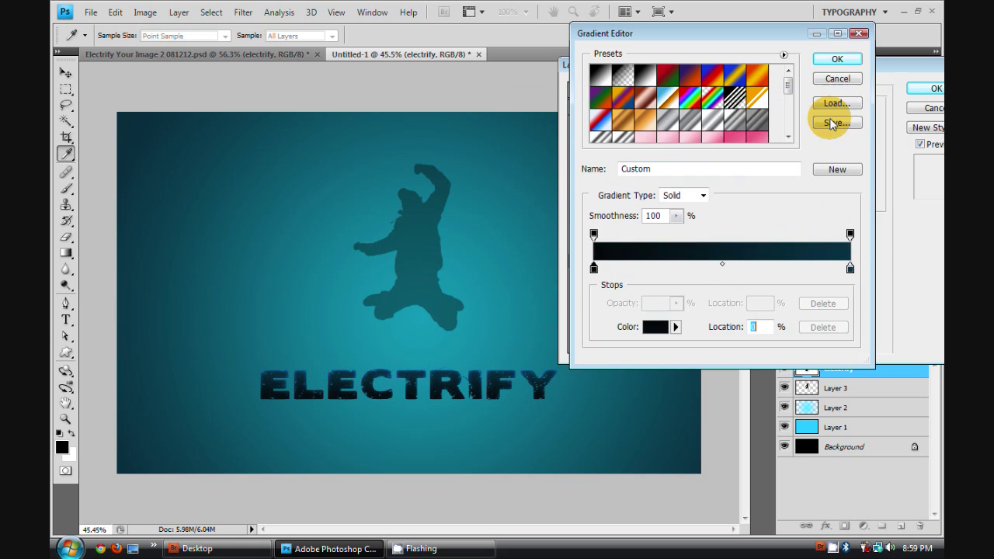
pyautogui.click(838, 59)
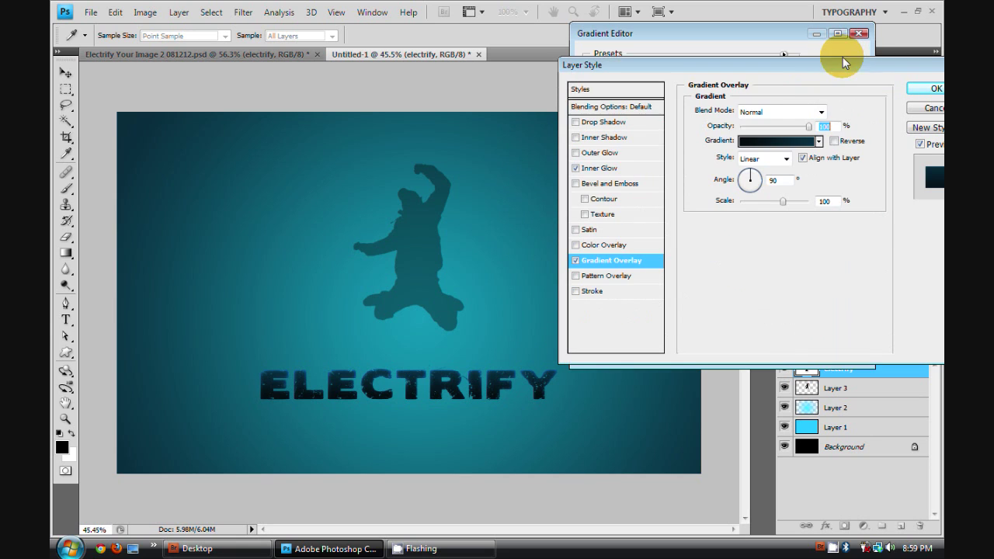
# - Set the ELECTRIFY inner glow to full opacity, 1% choke and 13 px size
pyautogui.click(606, 171)
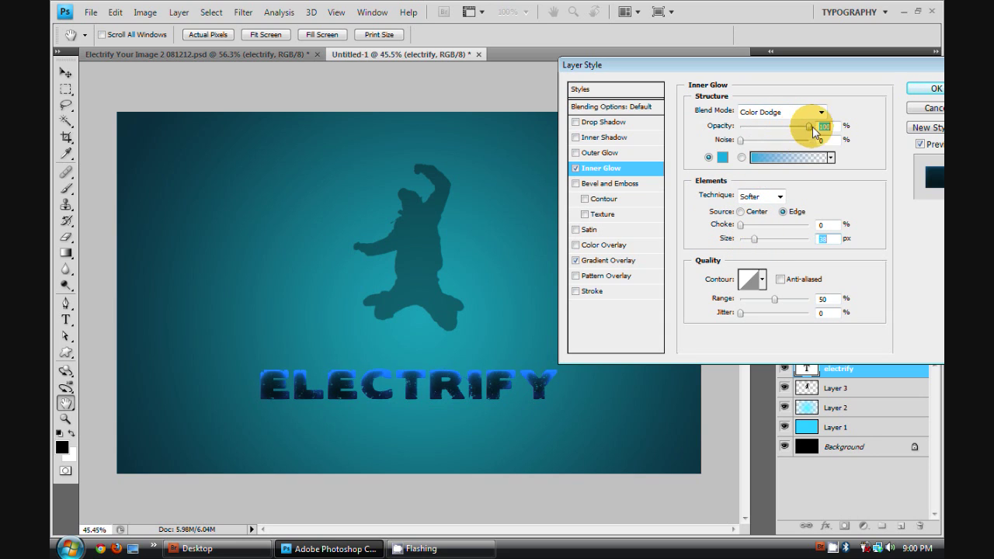
pyautogui.moveTo(753, 243); pyautogui.dragTo(750, 226)
pyautogui.click(744, 225)
pyautogui.click(745, 230)
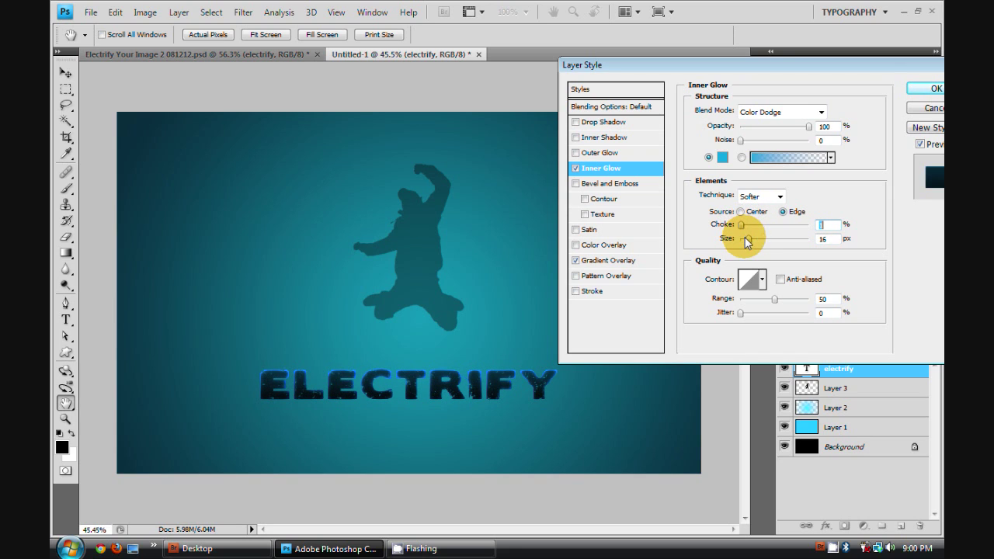
pyautogui.moveTo(751, 242); pyautogui.dragTo(748, 240)
# - Pick a different contour preset for the inner glow and switch on Outer Glow
pyautogui.click(752, 279)
pyautogui.click(685, 334)
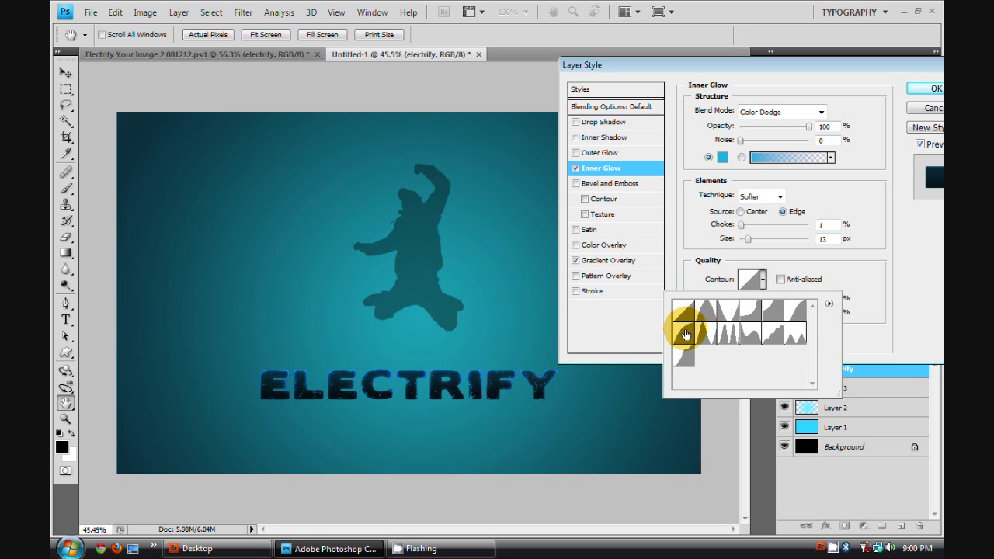
pyautogui.click(795, 311)
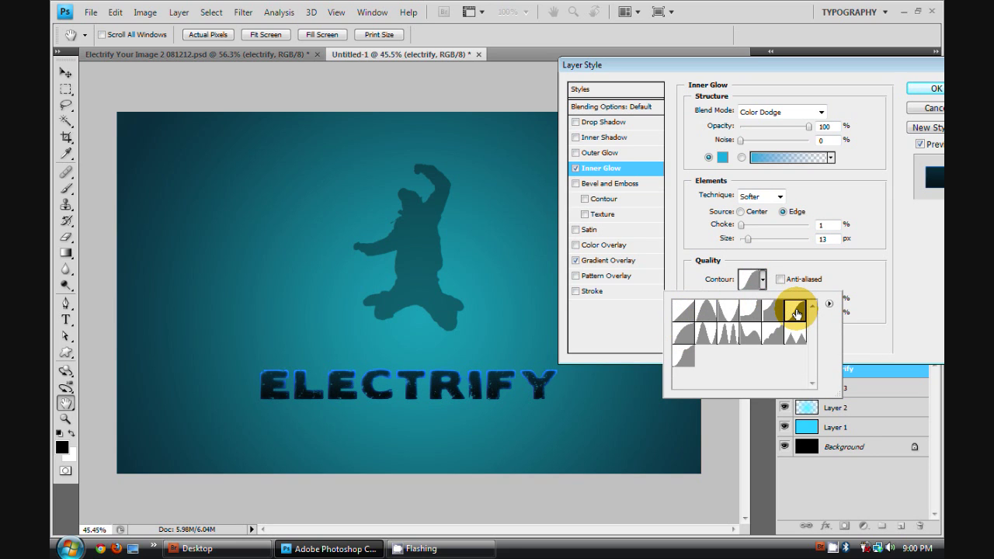
pyautogui.click(684, 332)
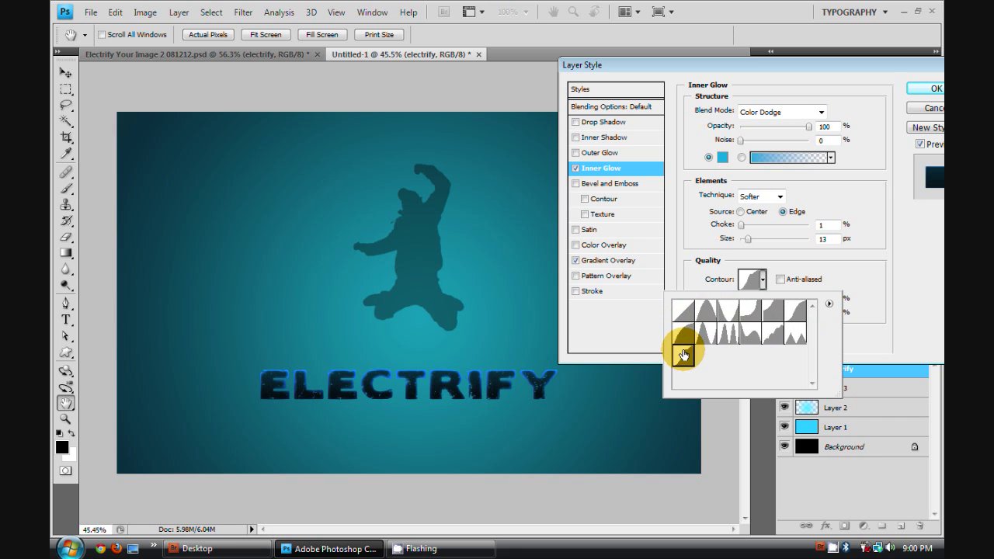
pyautogui.click(683, 354)
pyautogui.click(856, 265)
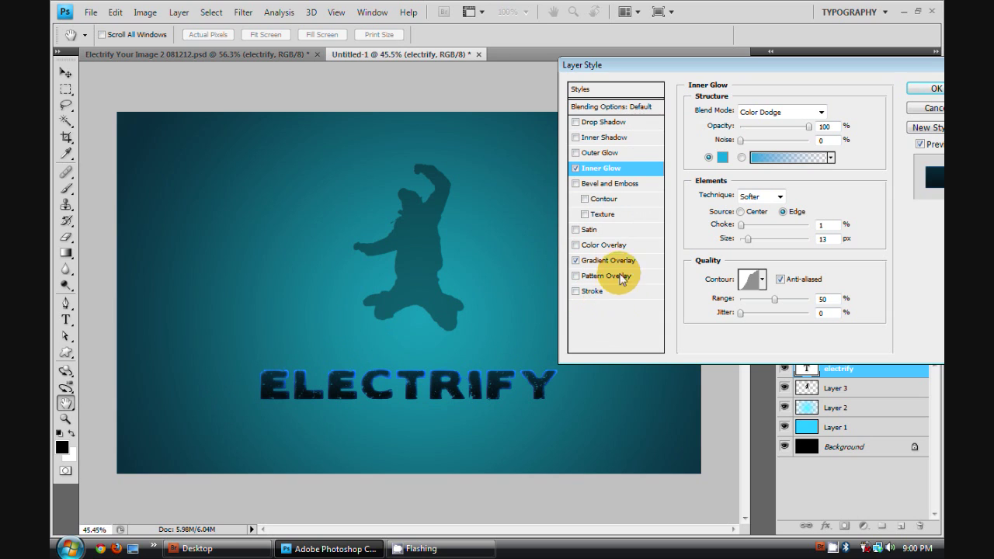
pyautogui.click(579, 154)
# - Set the outer glow colour to a teal sampled from the canvas
pyautogui.click(721, 157)
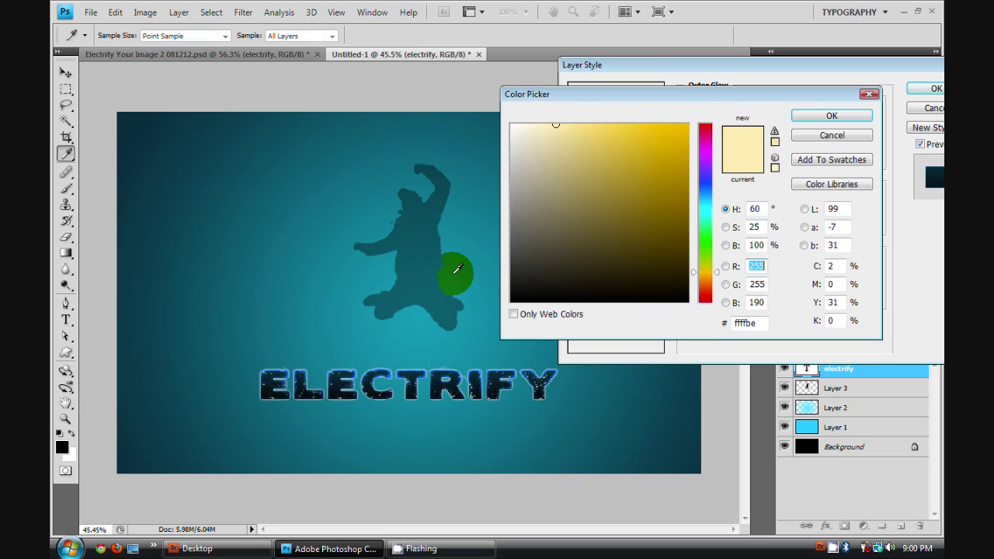
pyautogui.click(422, 305)
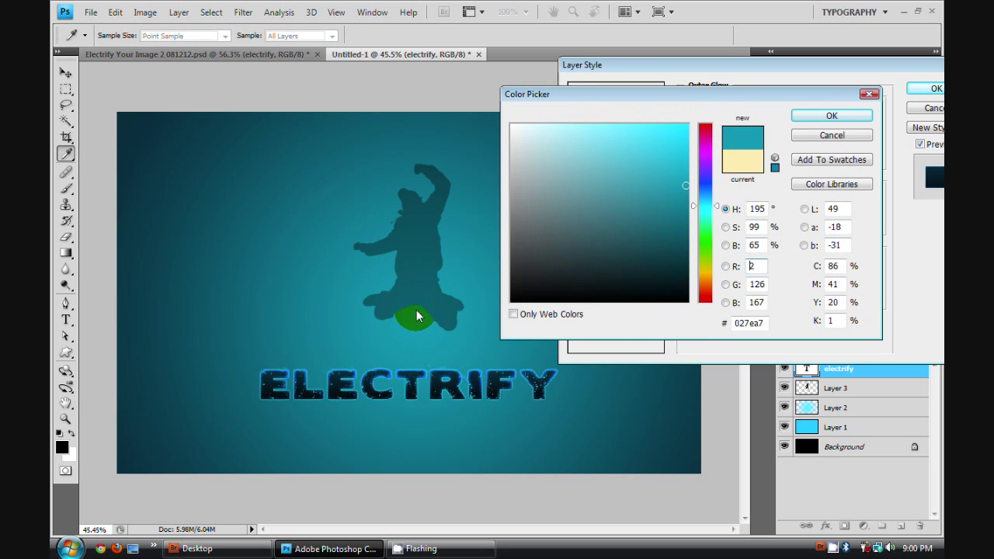
pyautogui.click(449, 281)
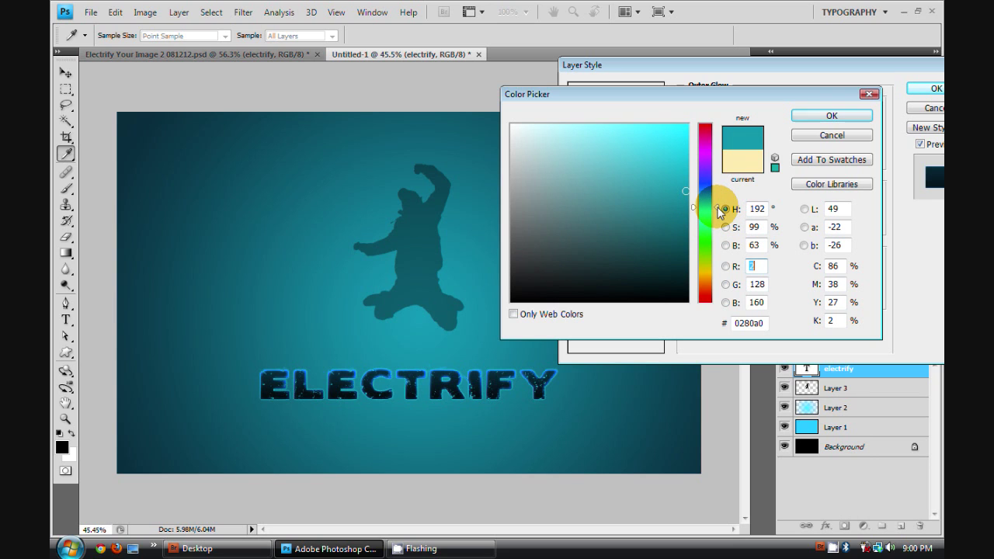
pyautogui.moveTo(720, 212); pyautogui.dragTo(420, 315)
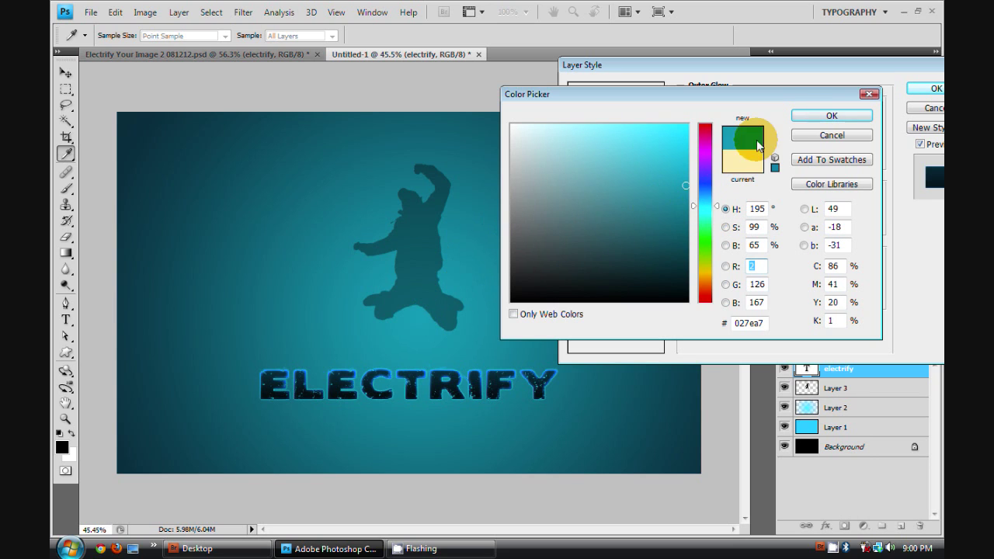
pyautogui.click(801, 115)
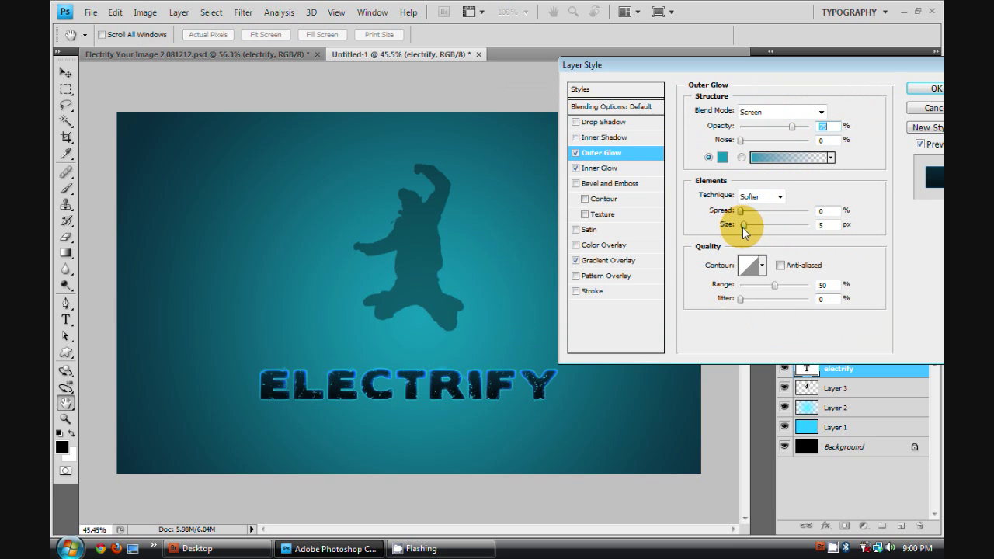
# - Give the outer glow Color Dodge blending, 100% opacity and 24 px size
pyautogui.moveTo(743, 227); pyautogui.dragTo(753, 227)
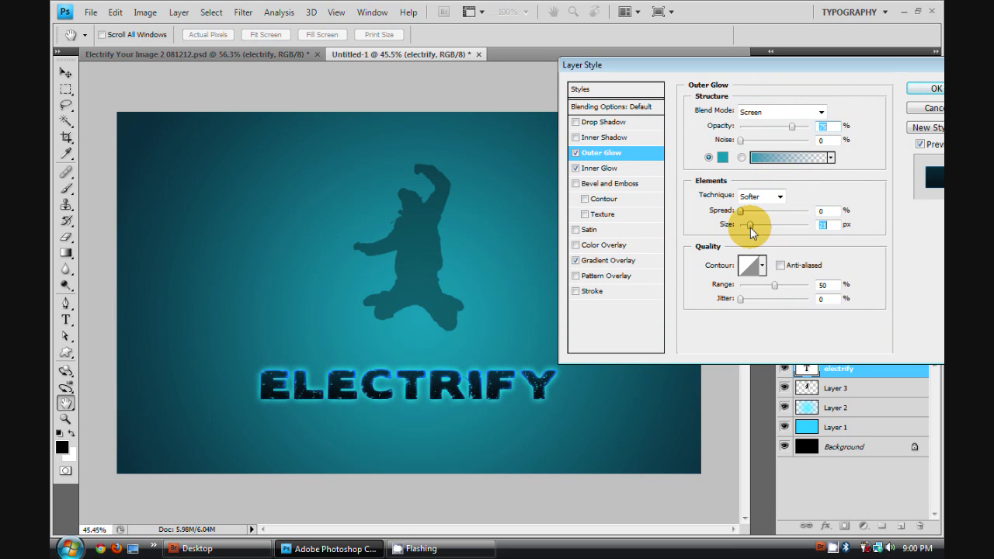
pyautogui.click(818, 113)
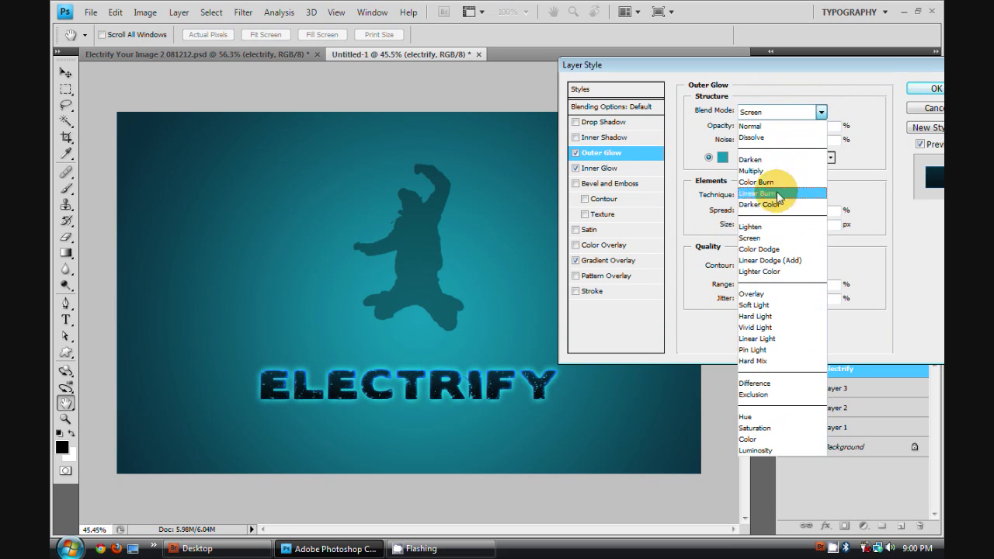
pyautogui.click(753, 250)
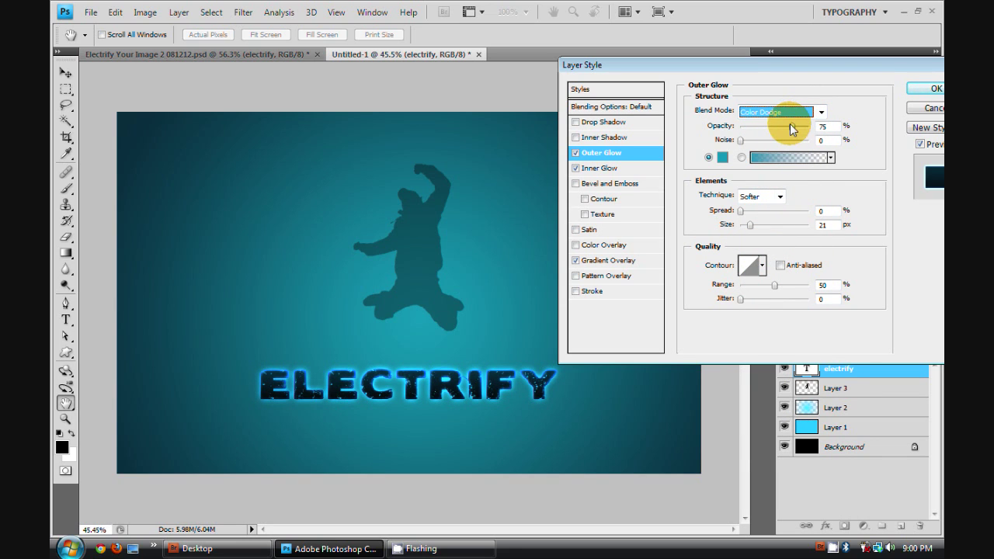
pyautogui.moveTo(791, 129); pyautogui.dragTo(821, 129)
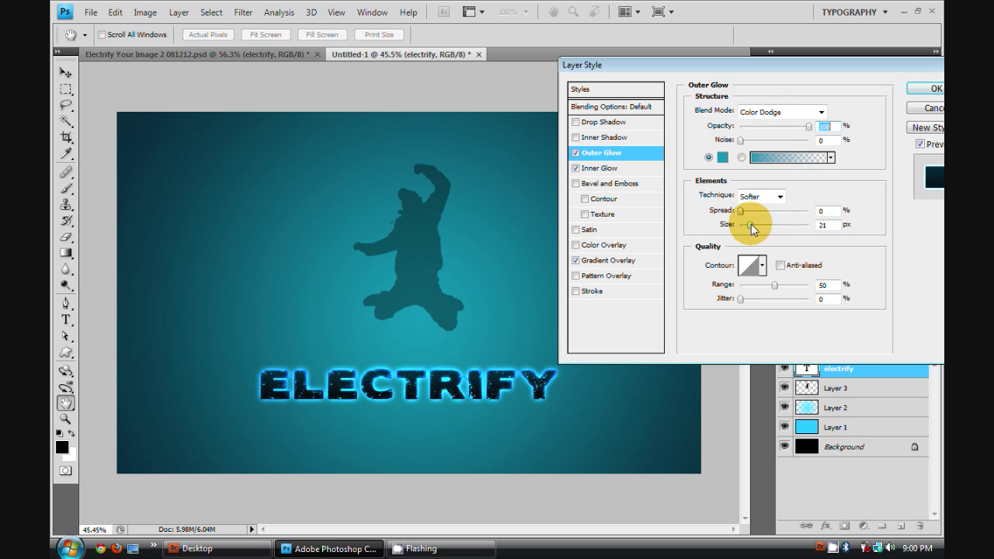
pyautogui.moveTo(751, 224); pyautogui.dragTo(751, 223)
pyautogui.moveTo(877, 71); pyautogui.dragTo(837, 68)
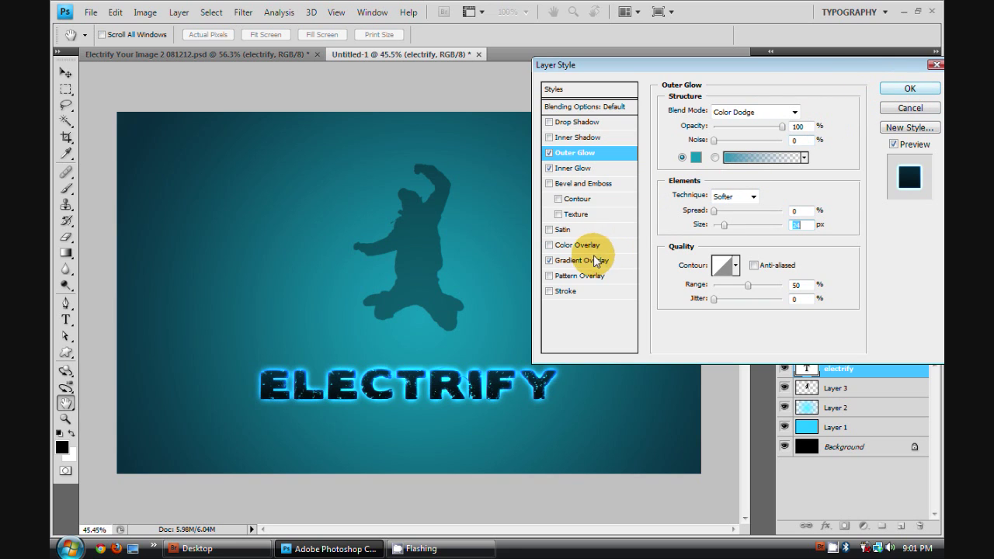
# - Enlarge the inner glow size to 16 px and apply the layer style
pyautogui.click(579, 168)
pyautogui.doubleClick(798, 239)
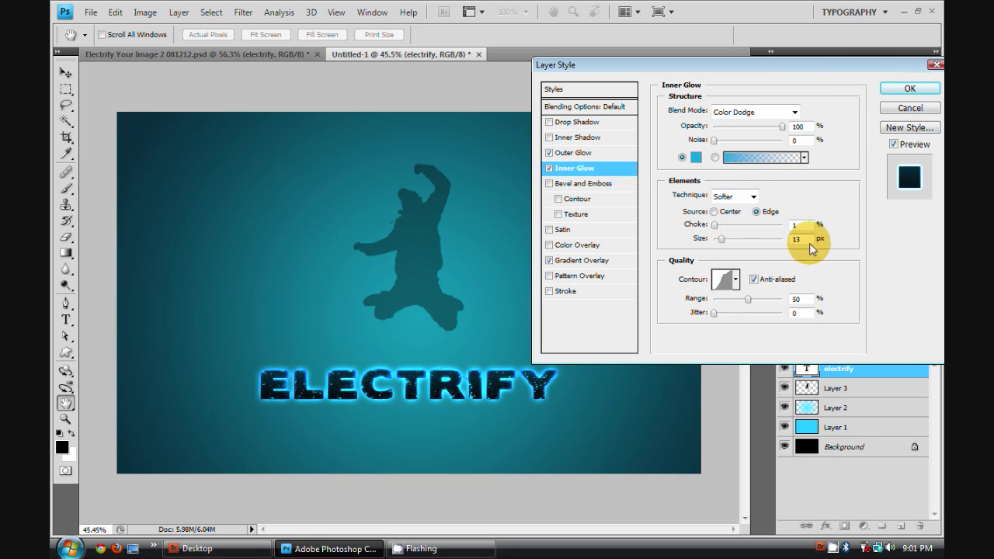
pyautogui.write('16')
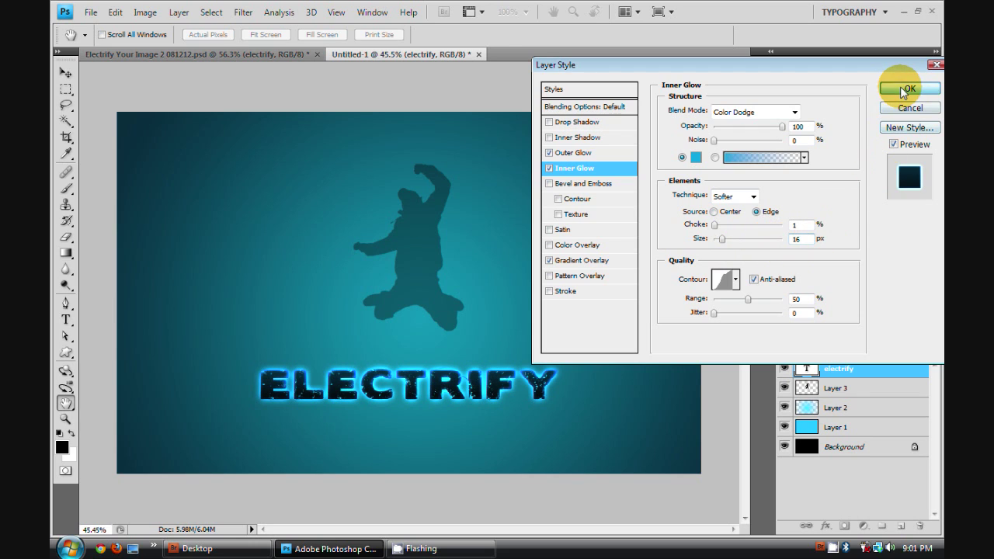
pyautogui.click(901, 87)
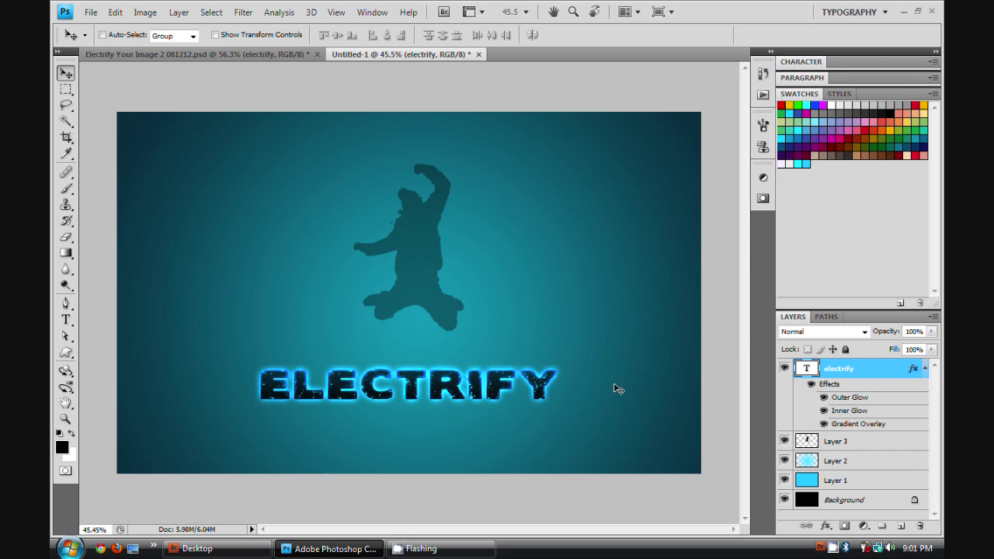
# - Scale the Layer 3 jumping silhouette down to about 83% with Free Transform
pyautogui.click(925, 368)
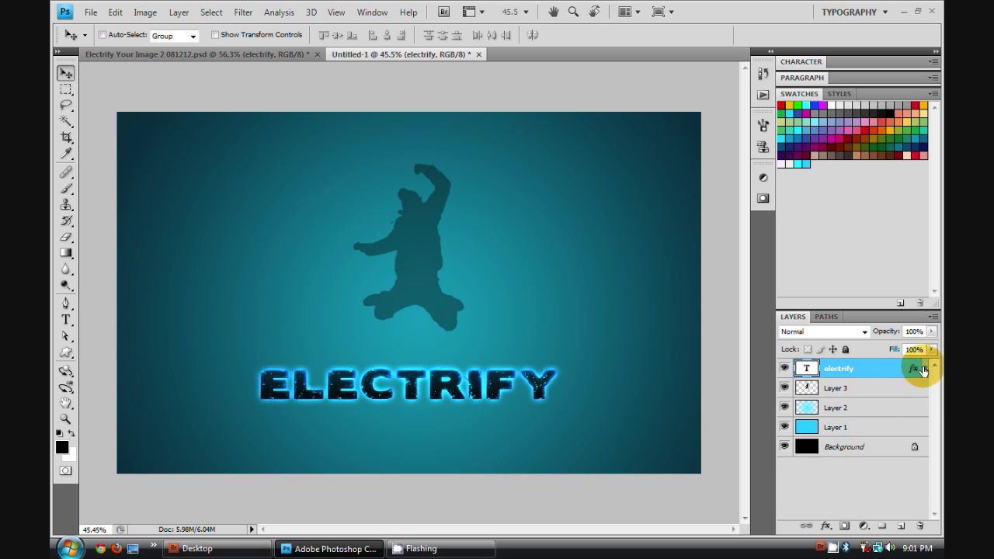
pyautogui.click(830, 389)
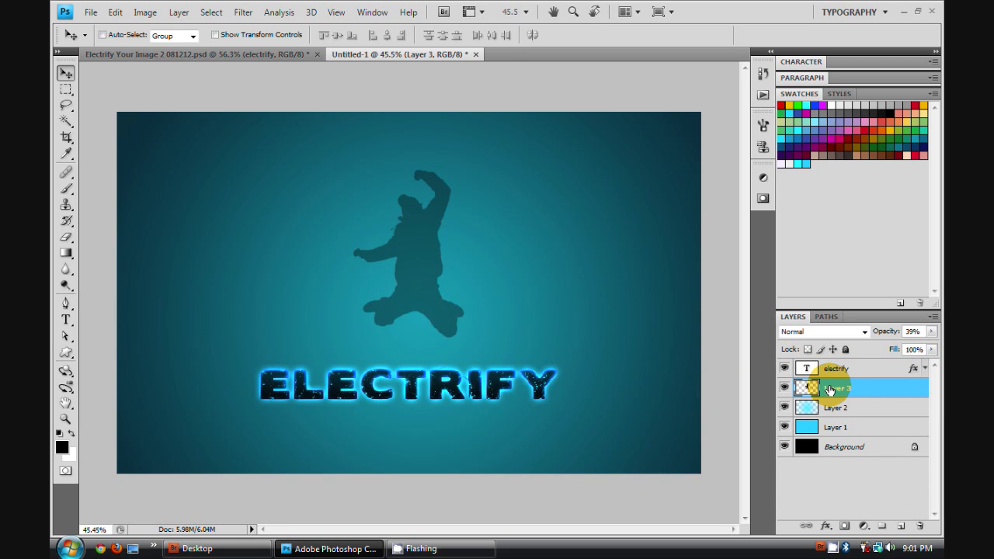
pyautogui.hotkey('ctrl', 't')
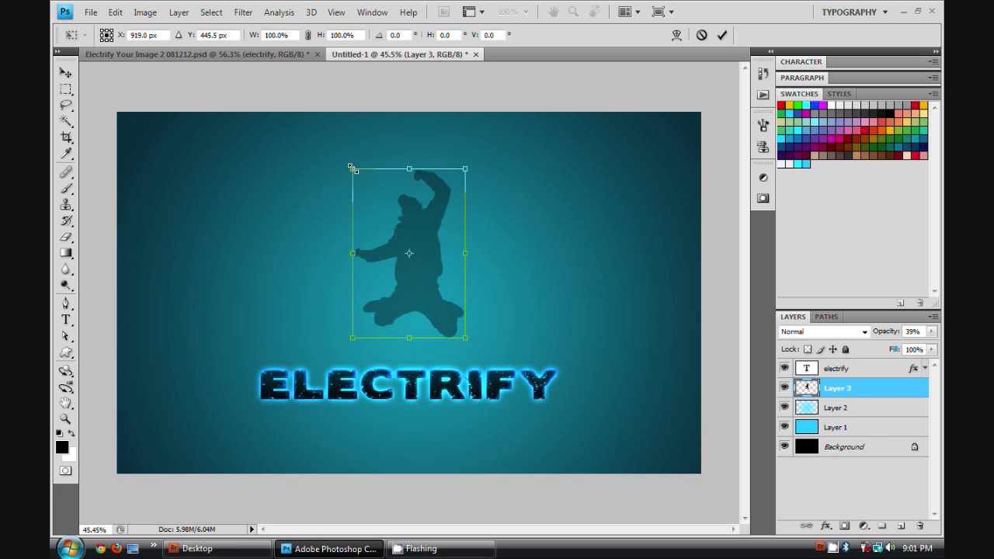
pyautogui.moveTo(352, 168); pyautogui.dragTo(362, 175)
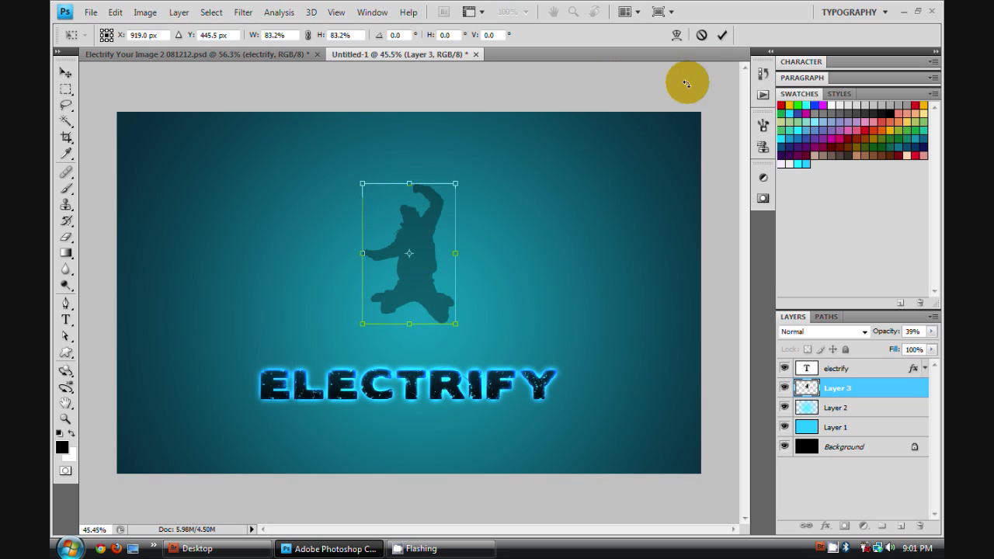
pyautogui.click(722, 35)
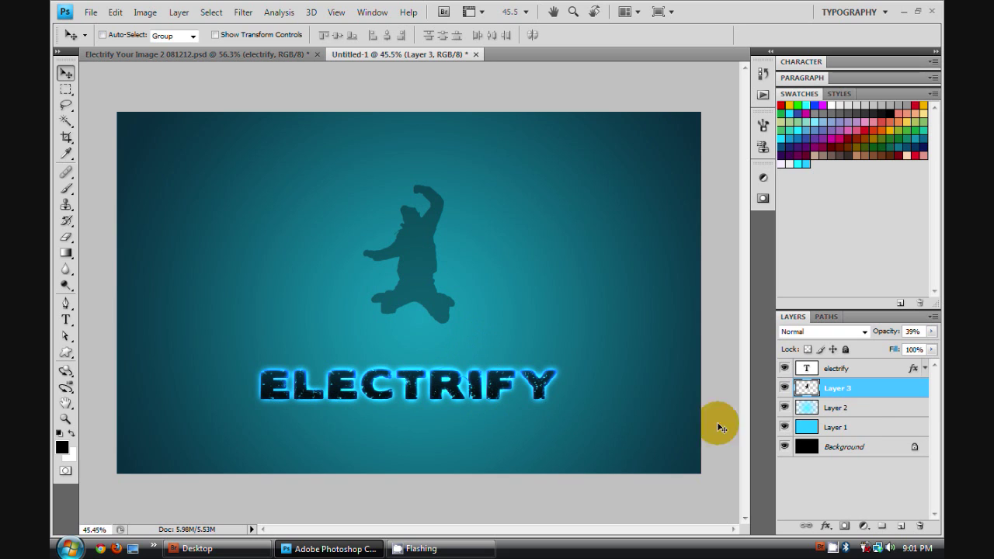
pyautogui.click(875, 370)
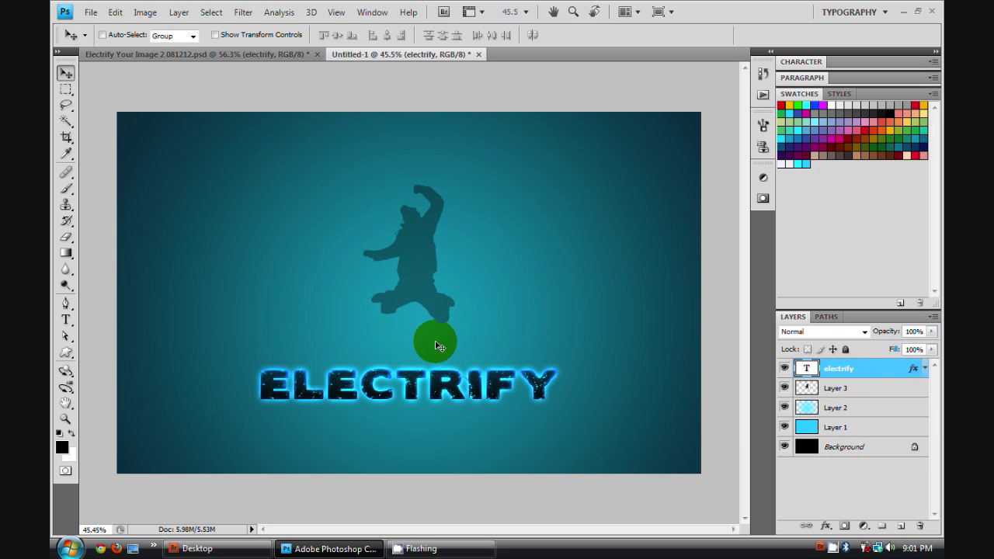
# - Compare the Untitled-1 poster against the finished reference poster
pyautogui.click(868, 387)
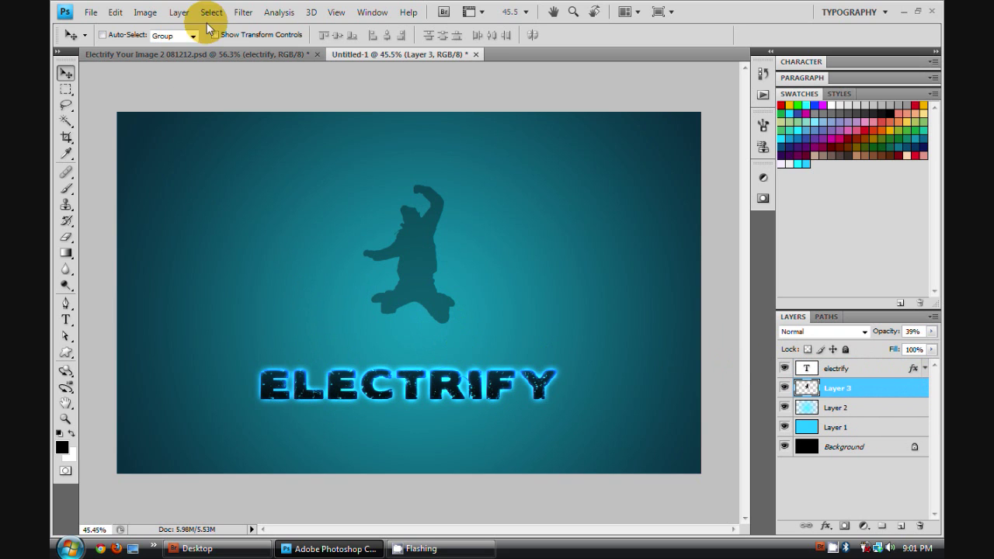
pyautogui.click(255, 53)
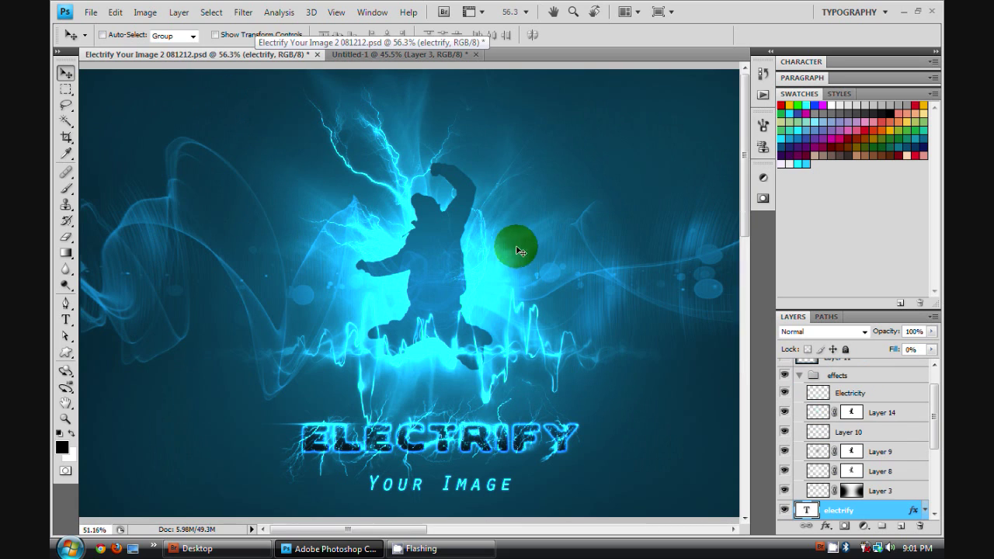
pyautogui.scroll(-3, 483, 269)
pyautogui.scroll(2, 396, 284)
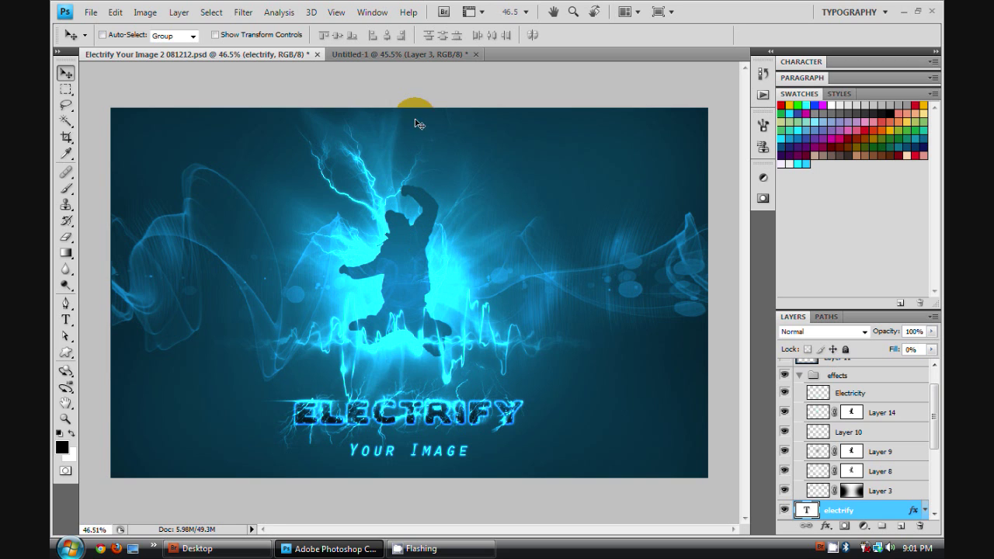
pyautogui.click(412, 56)
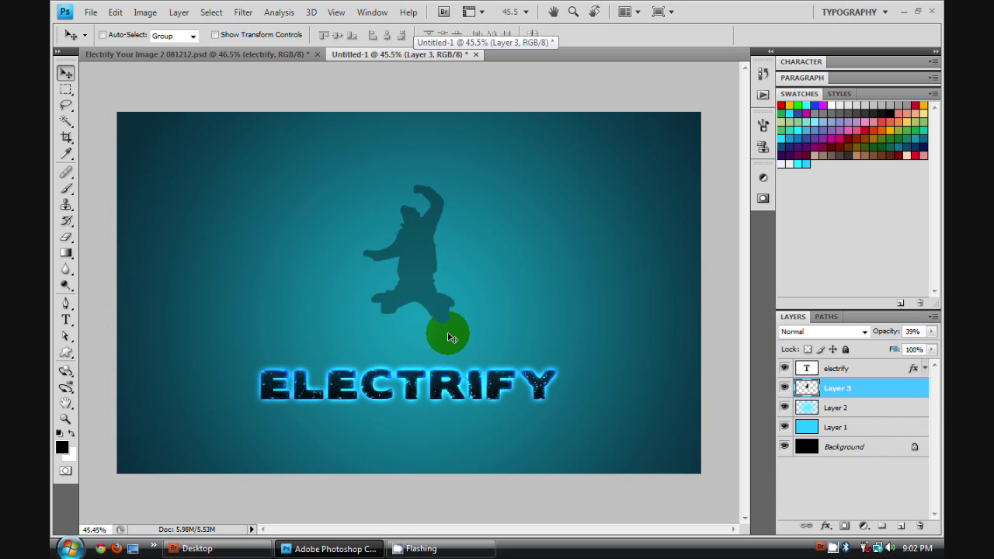
pyautogui.click(288, 53)
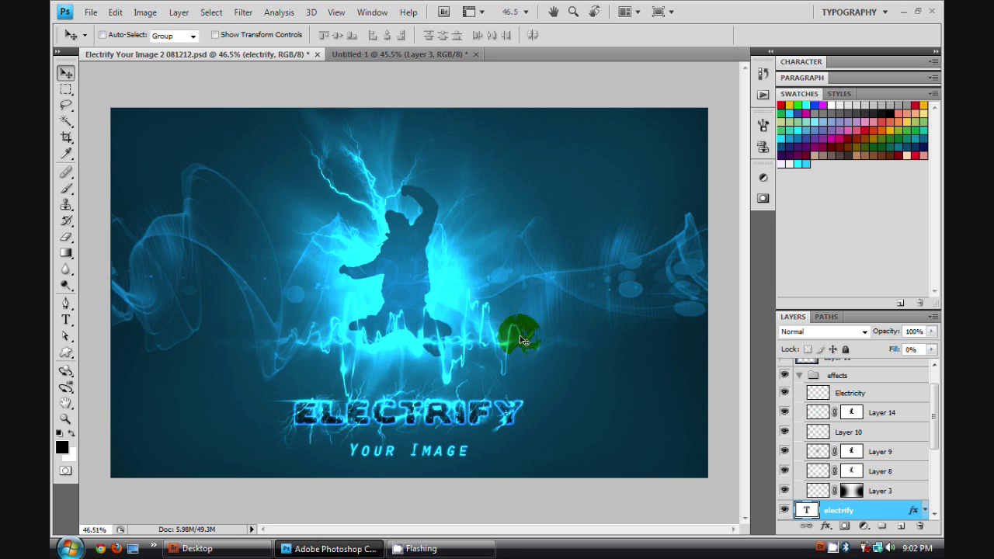
pyautogui.click(435, 56)
# - Lower Layer 2's opacity to 50% and create Group 1 above the electrify layer
pyautogui.click(864, 427)
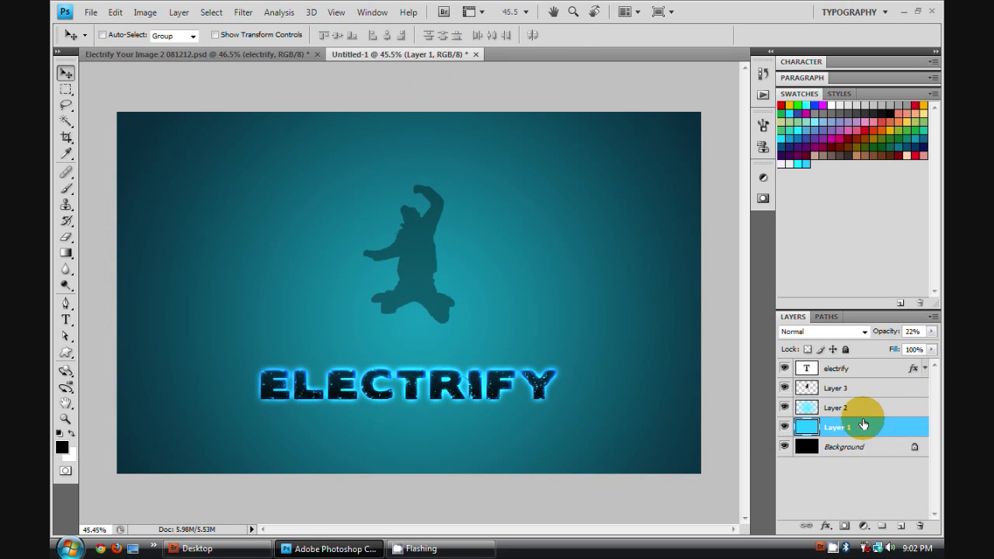
pyautogui.click(828, 408)
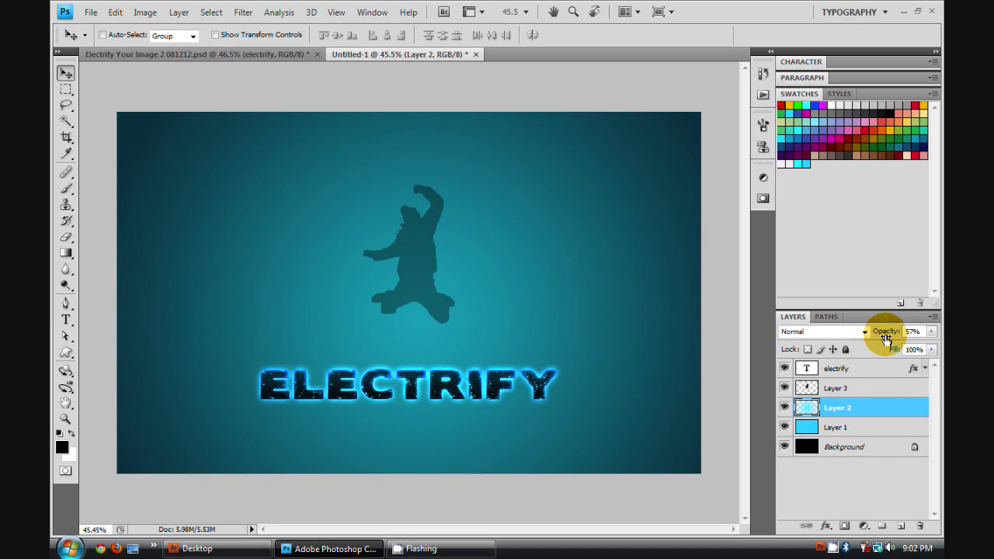
pyautogui.moveTo(878, 333); pyautogui.dragTo(881, 338)
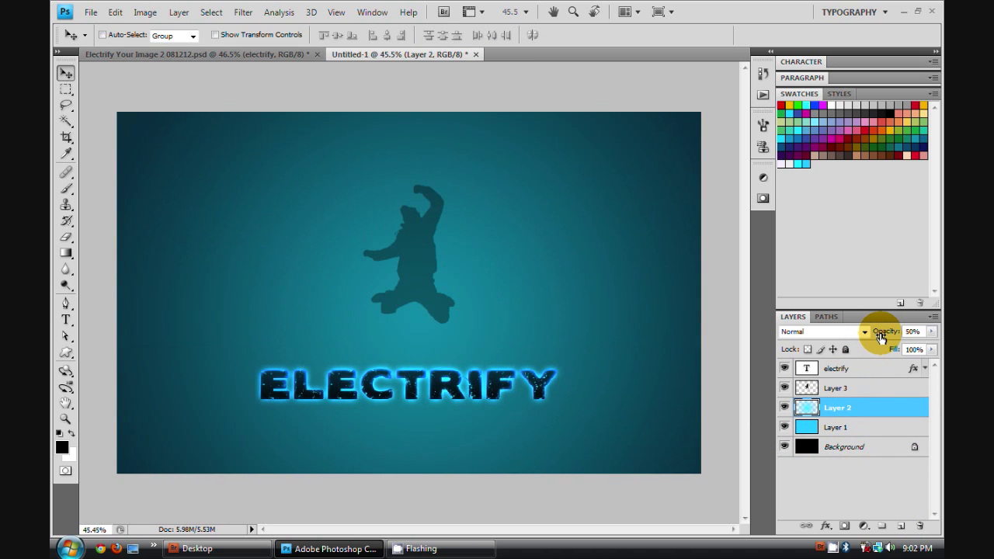
pyautogui.click(863, 388)
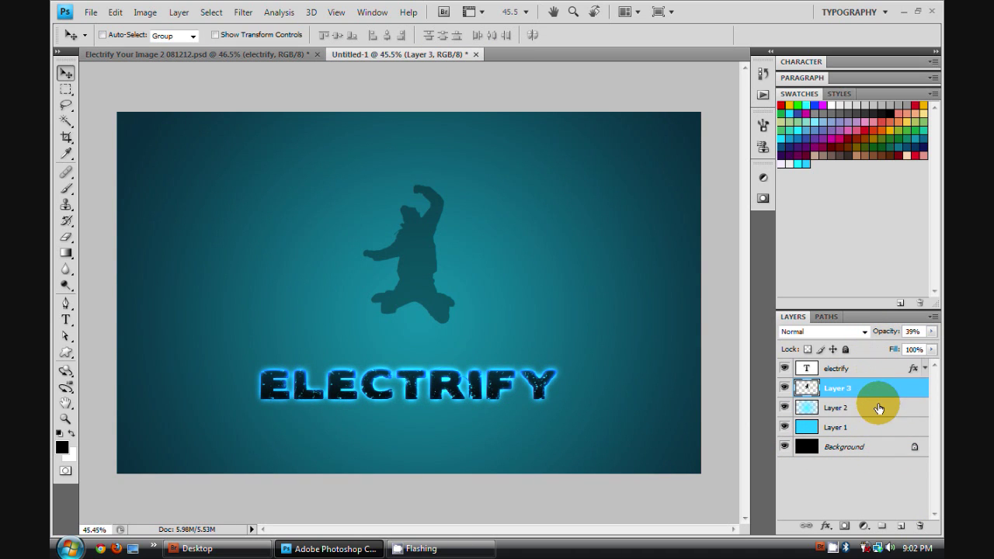
pyautogui.click(878, 406)
pyautogui.click(874, 368)
pyautogui.click(882, 526)
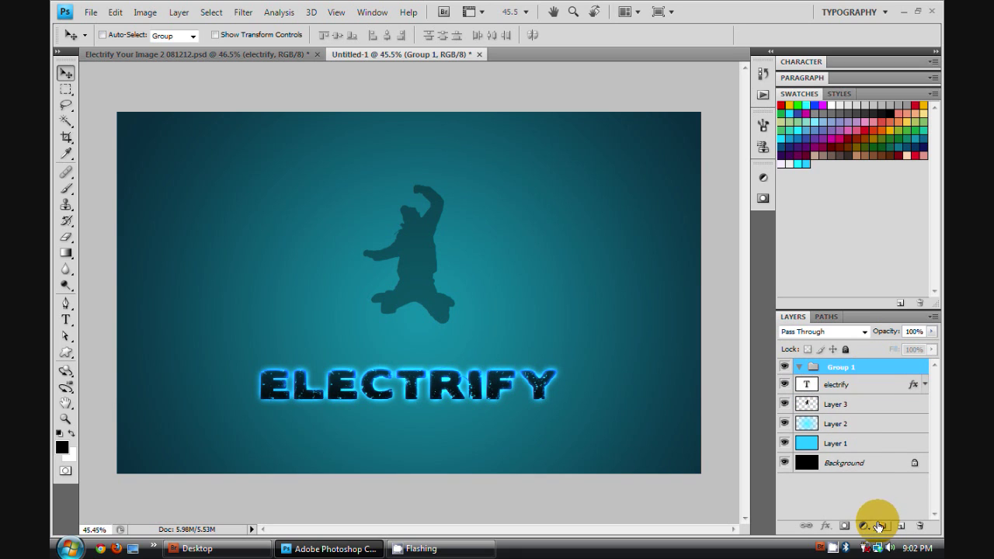
# - Add a new Layer 4 inside Group 1
pyautogui.click(901, 526)
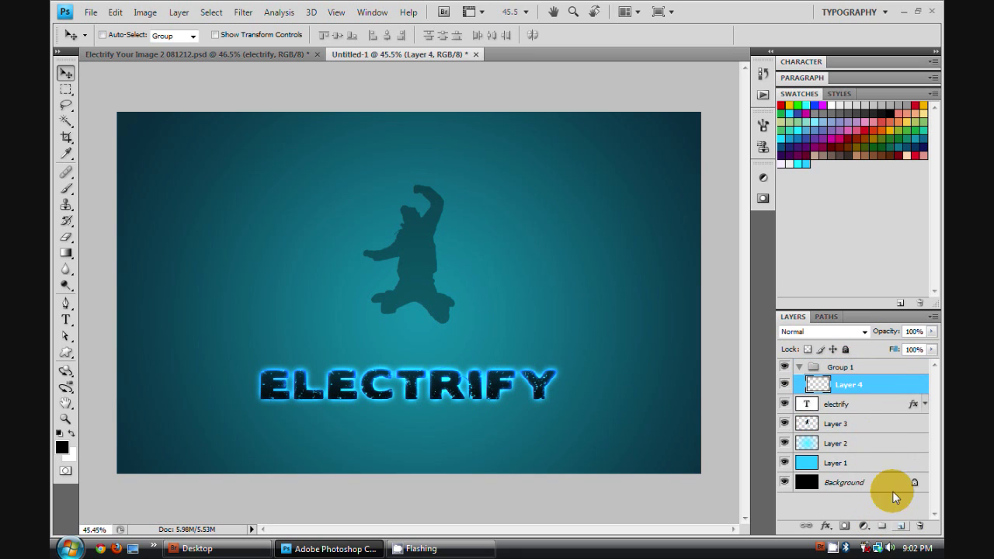
pyautogui.moveTo(854, 386)
pyautogui.mouseDown()
pyautogui.moveTo(846, 350)
pyautogui.moveTo(849, 400)
pyautogui.mouseUp()
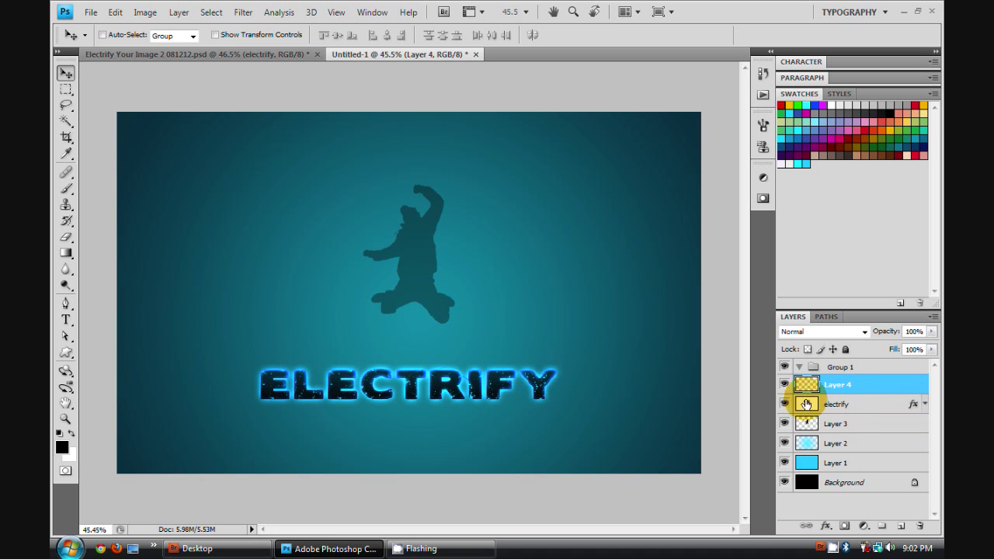
pyautogui.press('b')
# - Append the sound_wave_brushes set and select the 1920 px sound-wave brush
pyautogui.click(146, 37)
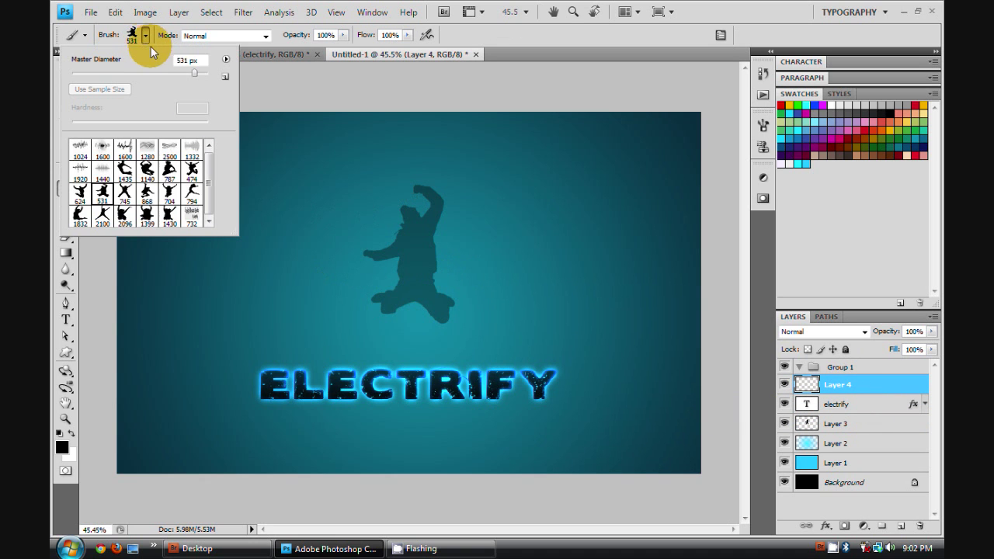
pyautogui.click(225, 60)
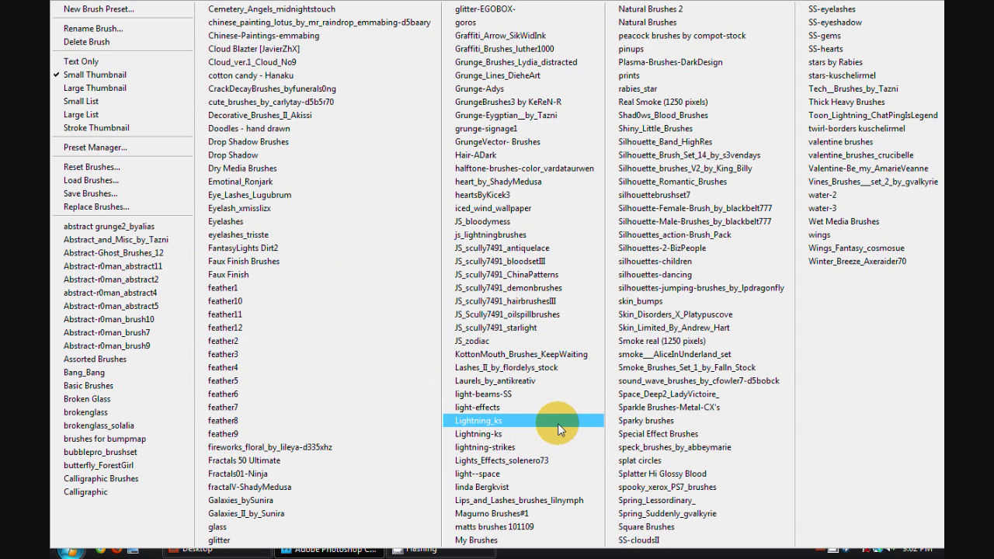
pyautogui.click(729, 384)
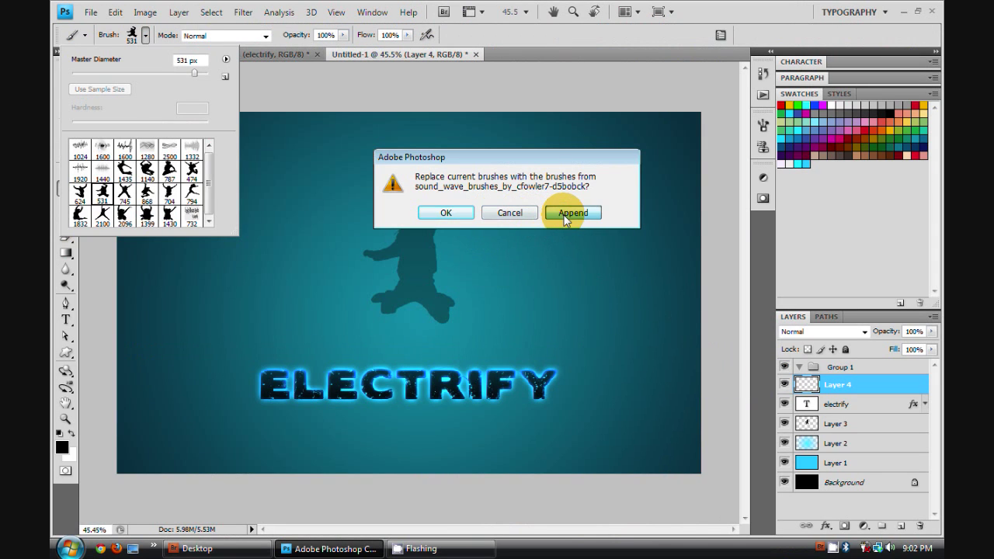
pyautogui.click(565, 218)
pyautogui.moveTo(210, 176)
pyautogui.mouseDown()
pyautogui.moveTo(211, 211)
pyautogui.moveTo(210, 160)
pyautogui.mouseUp()
pyautogui.click(92, 154)
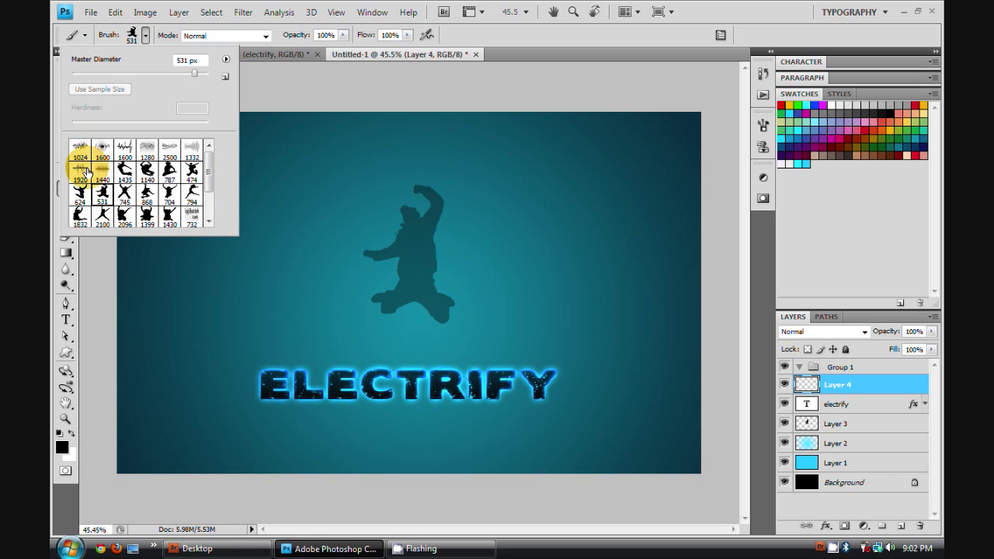
pyautogui.click(92, 172)
# - Stamp a white sound-wave stroke across the silhouette above ELECTRIFY on Layer 4
pyautogui.click(684, 21)
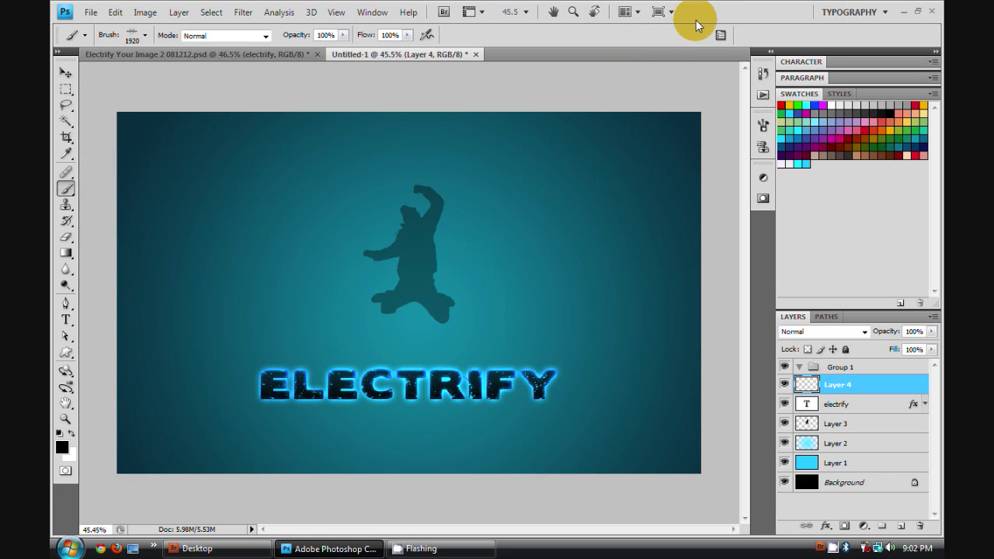
pyautogui.click(409, 330)
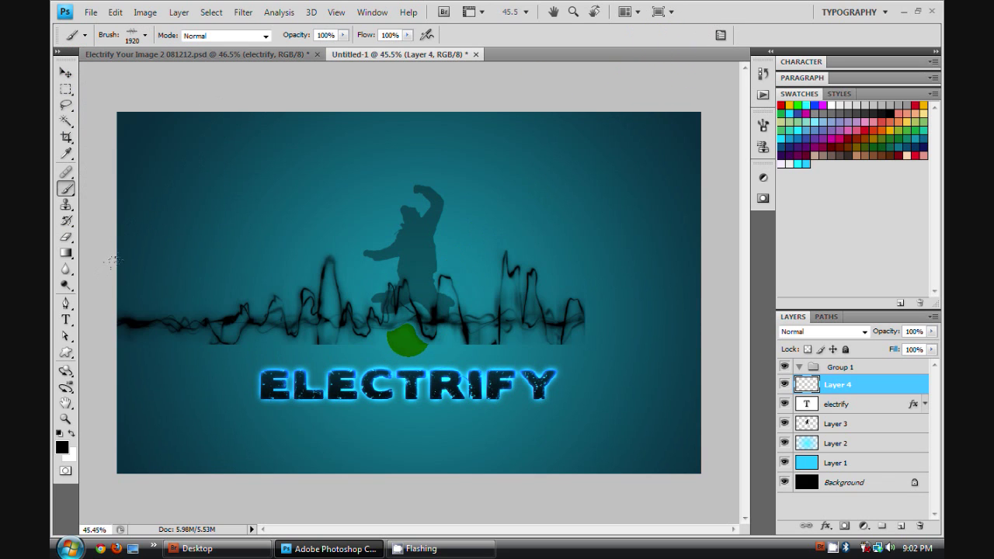
pyautogui.hotkey('ctrl', 'z')
pyautogui.press('x')
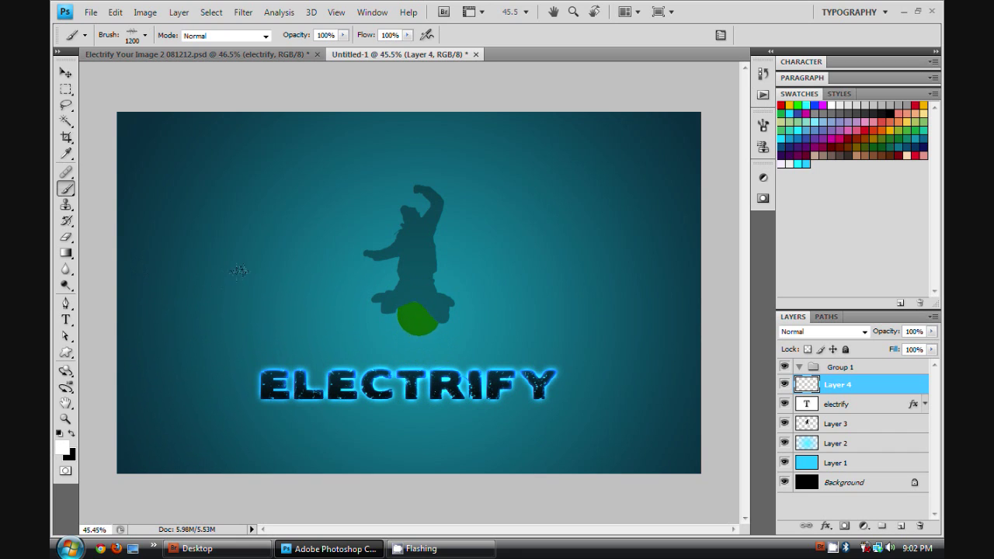
pyautogui.click(417, 311)
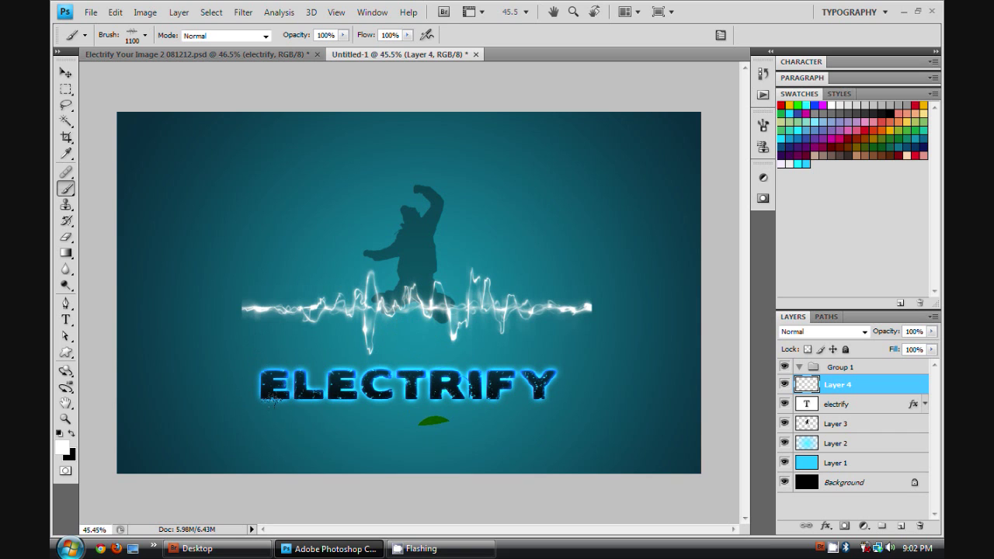
# - Check the stroke against the reference poster and open the layer blend modes
pyautogui.click(292, 57)
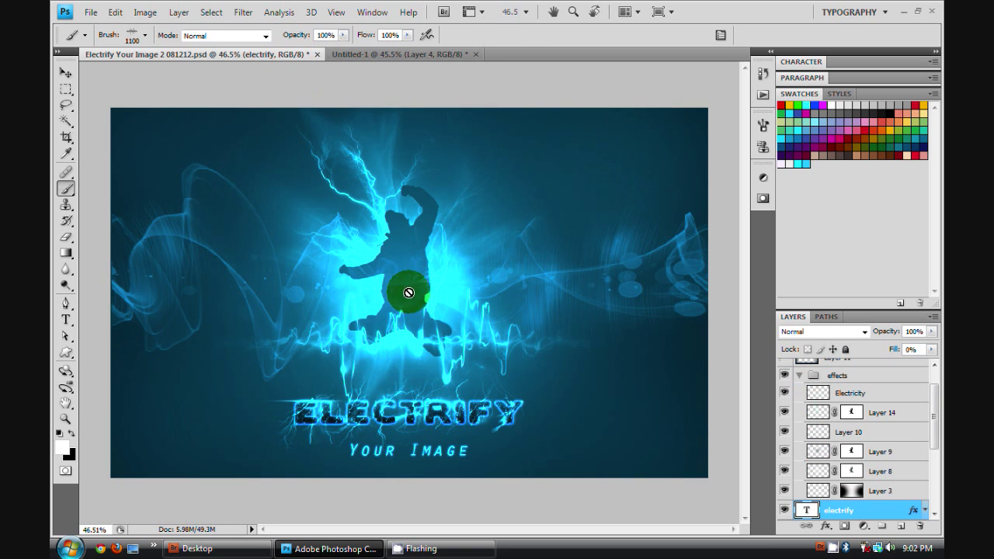
pyautogui.click(411, 56)
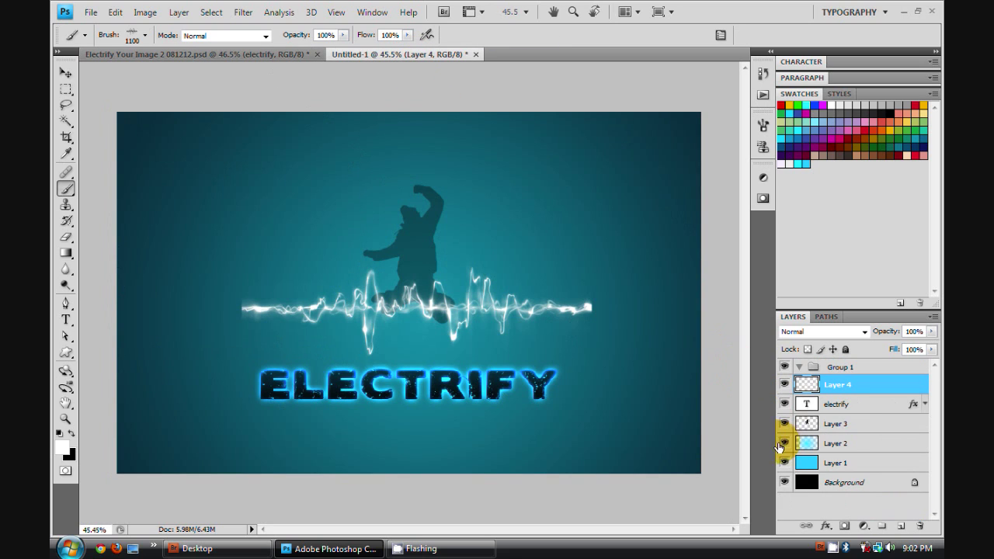
pyautogui.click(862, 333)
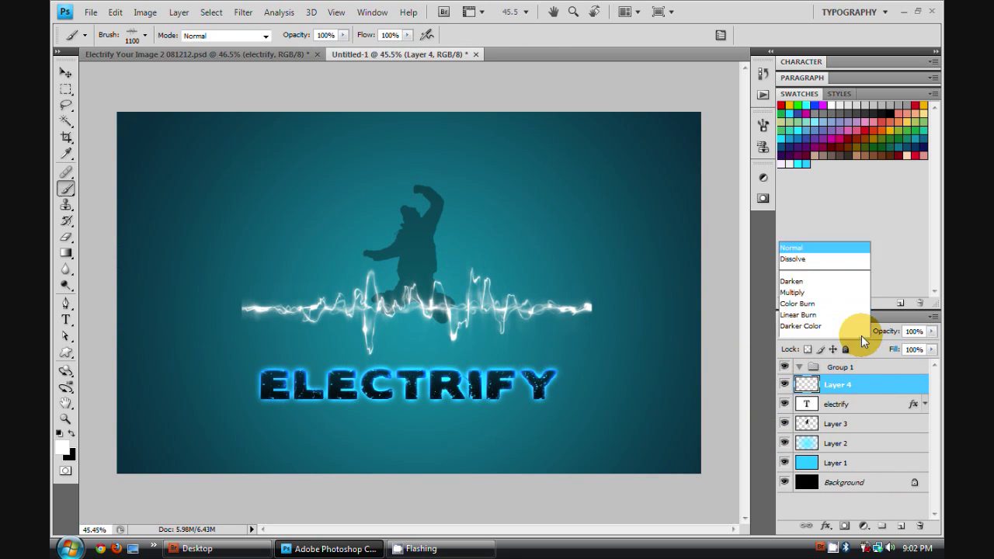